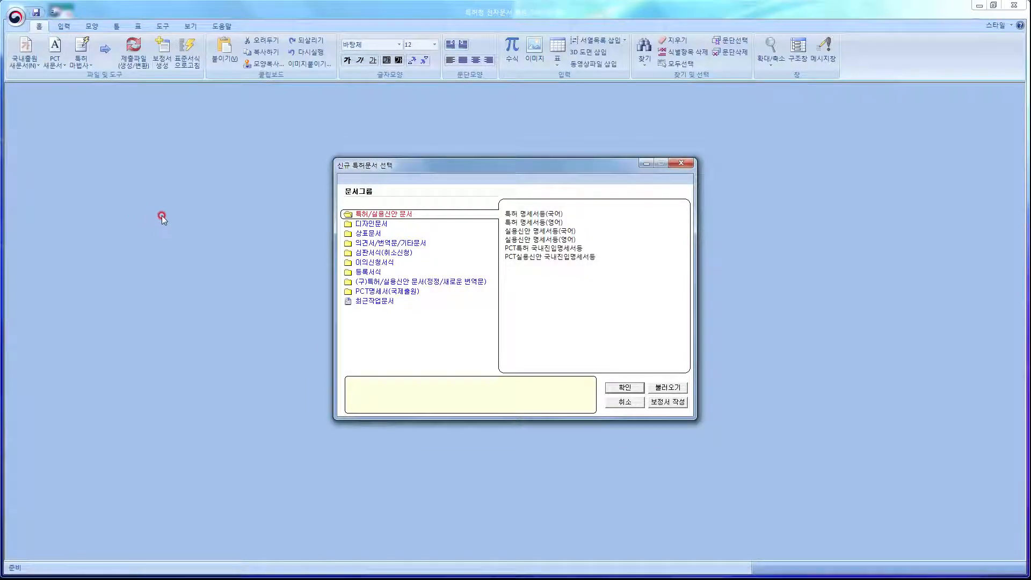
Start an amendment from a final version and open the 명세서 .FIN file.
left_click(665, 403)
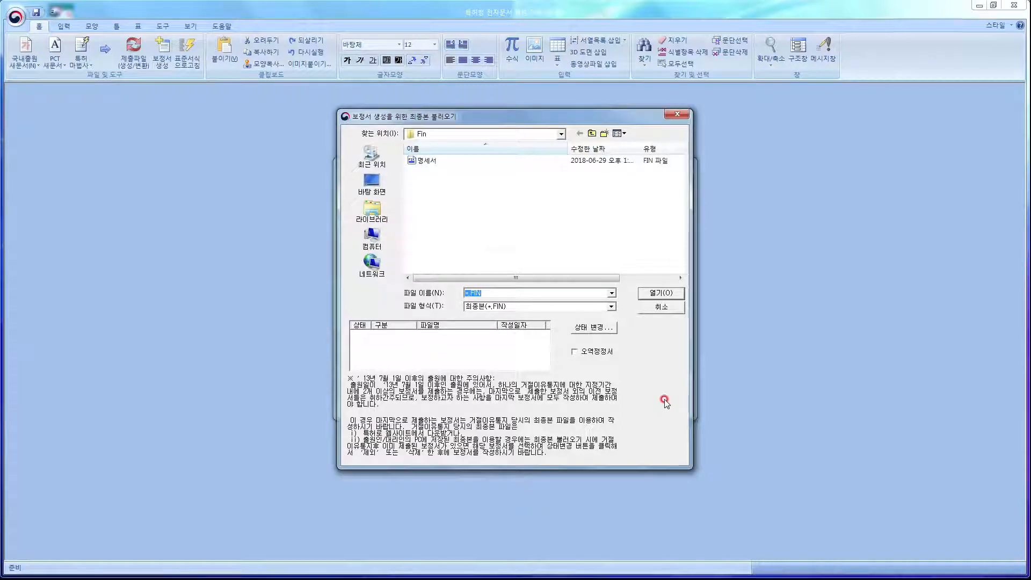
left_click(437, 162)
double_click(437, 162)
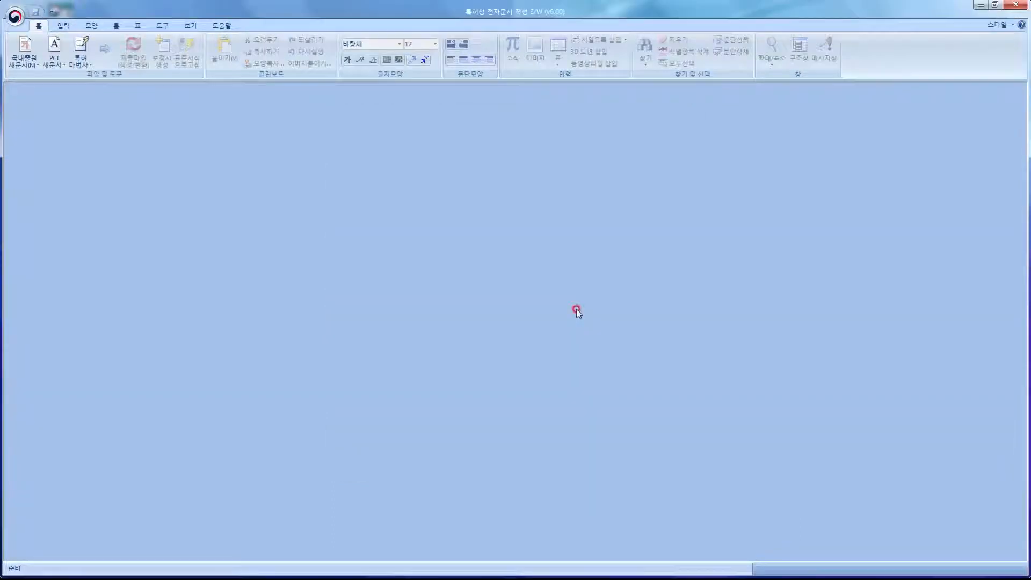
Look up application 123456 for 최종본 download and show the 최종본다운로드 category in 특허로.
left_click(16, 17)
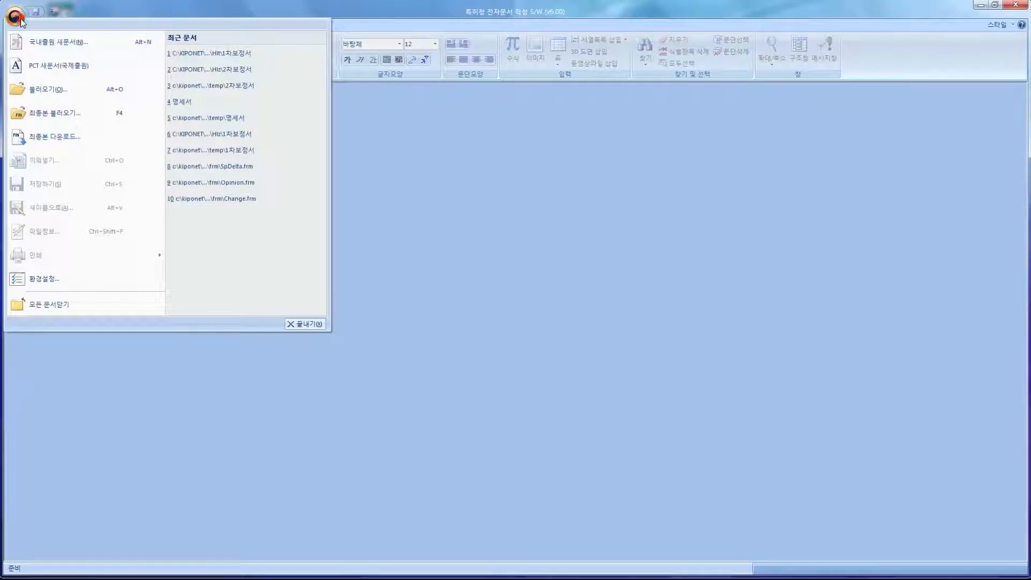
left_click(92, 133)
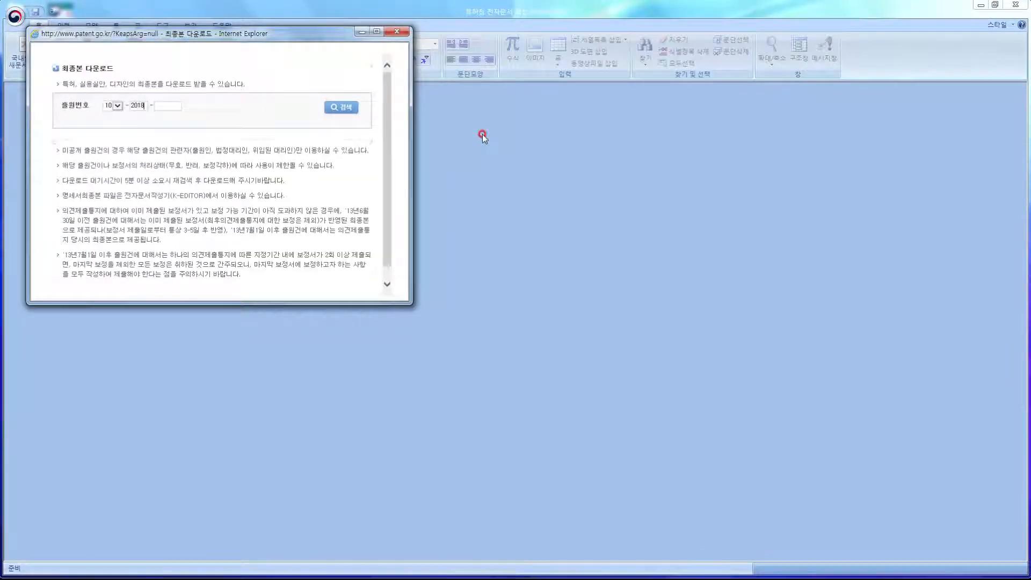
type("123456")
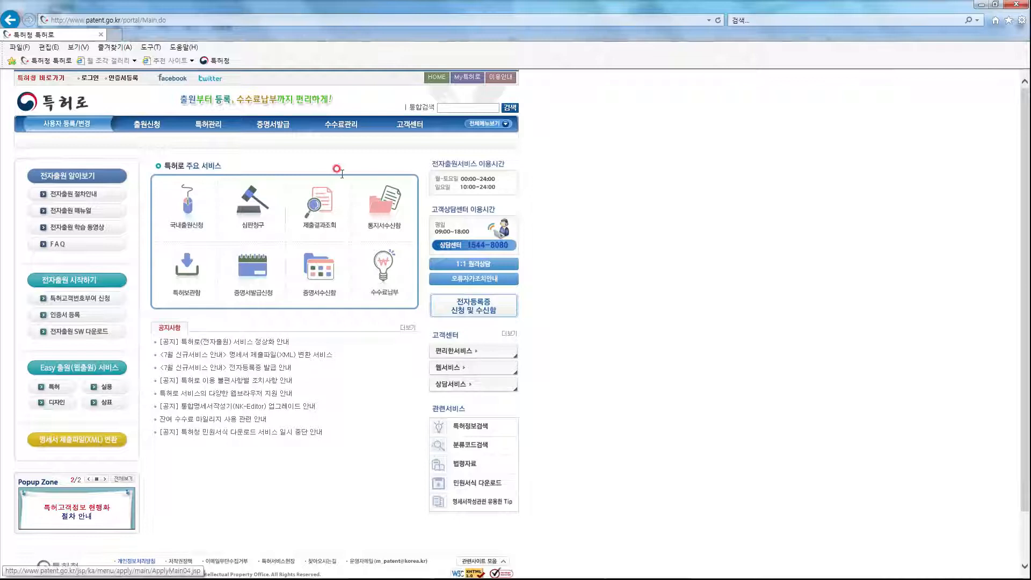
left_click(281, 128)
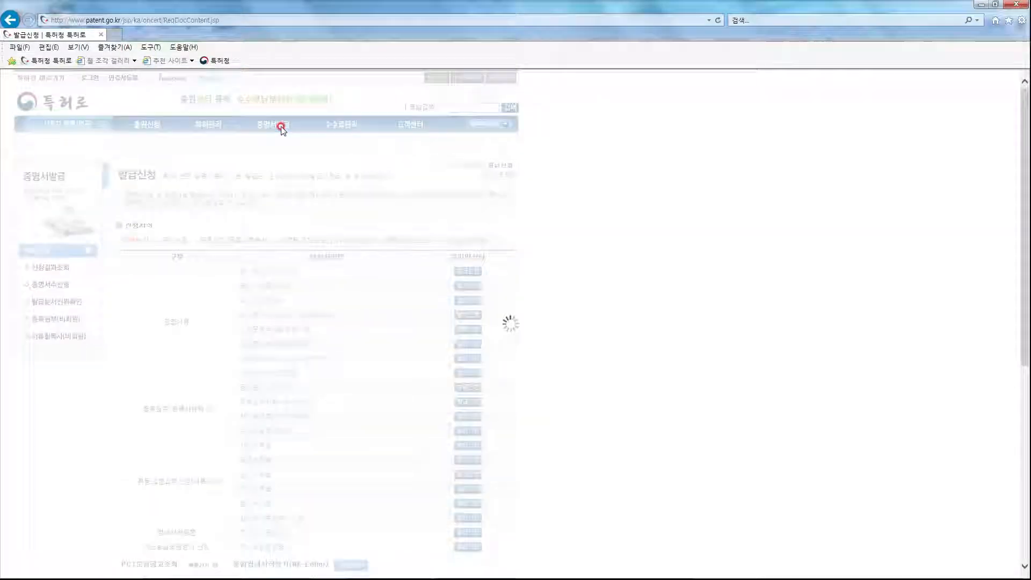
left_click(424, 246)
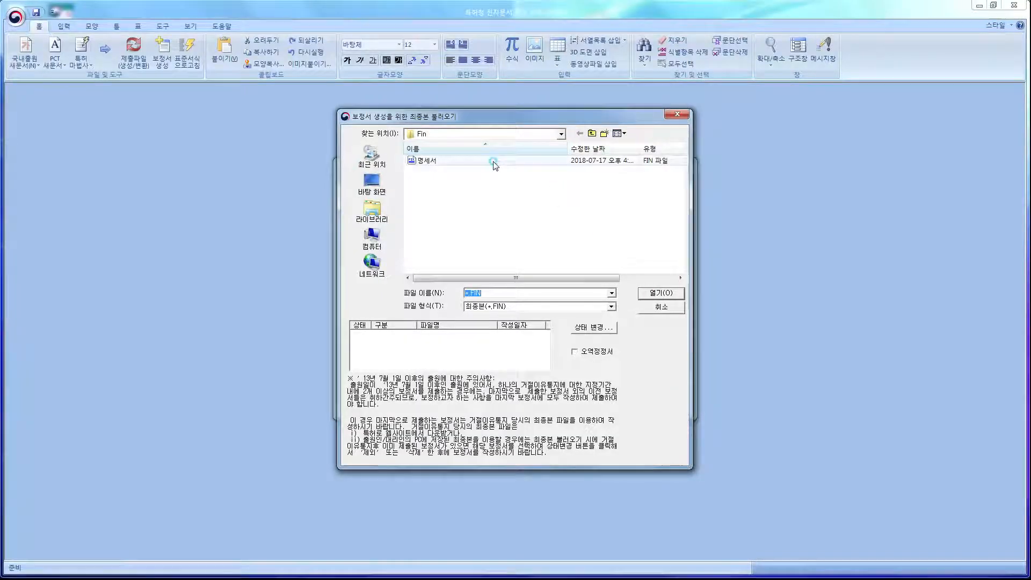
Select the 명세서 final-version file in the loader.
left_click(490, 161)
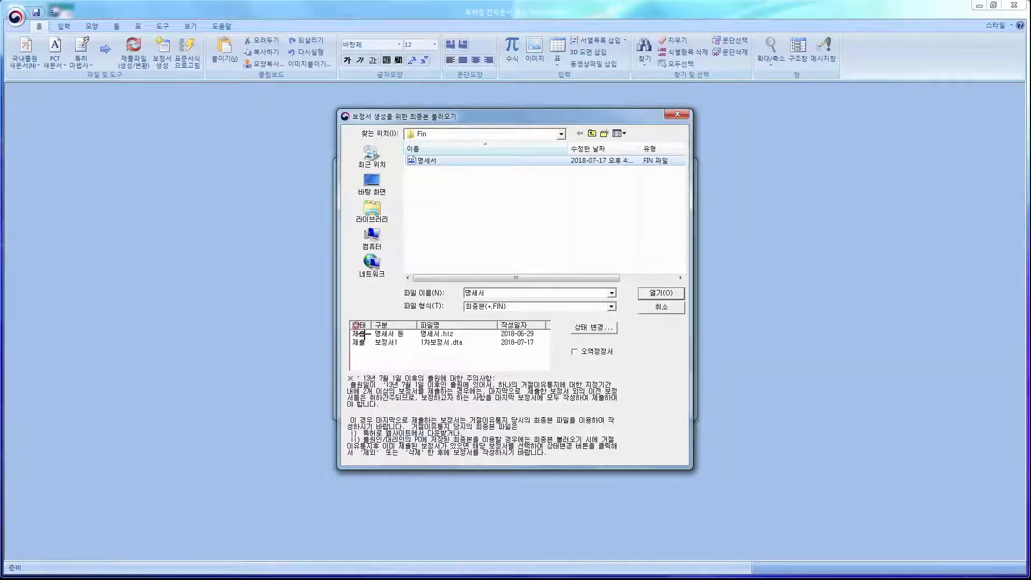
left_click(350, 325)
left_click_drag(346, 324, 550, 351)
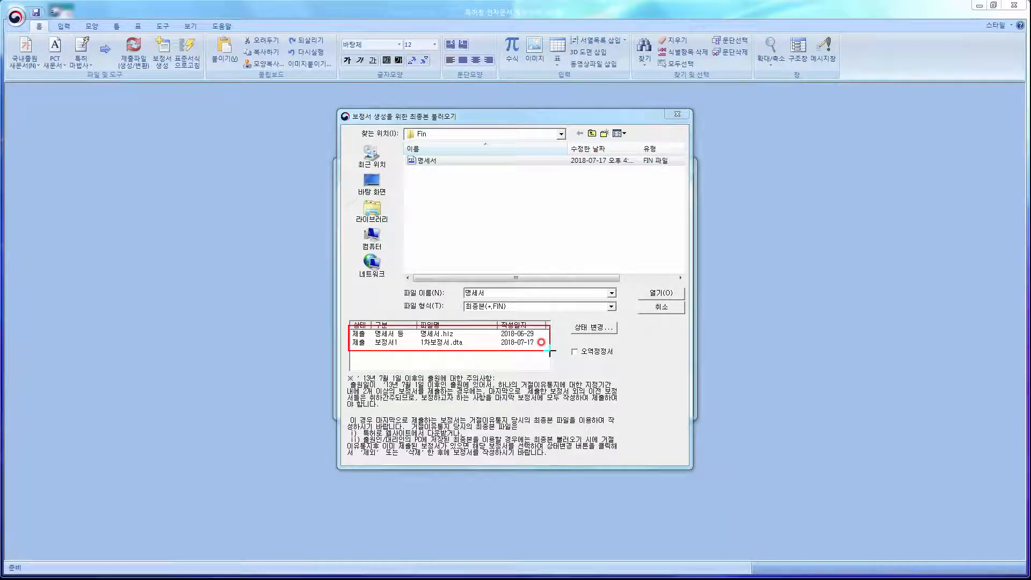
key("Escape")
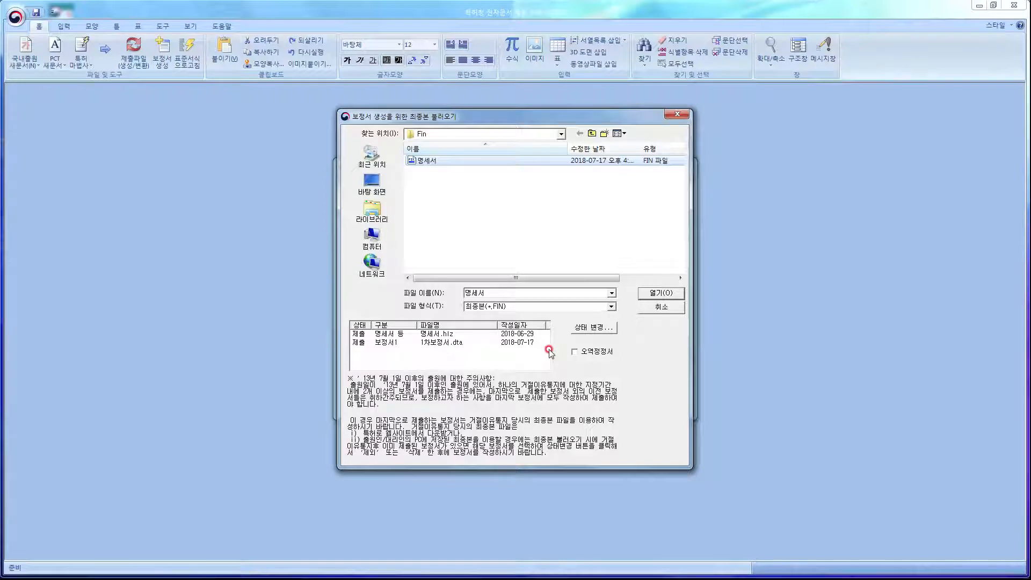
Change the 보정서1 (1차보정서) entry's status to 삭제 and confirm its deletion.
left_click(525, 342)
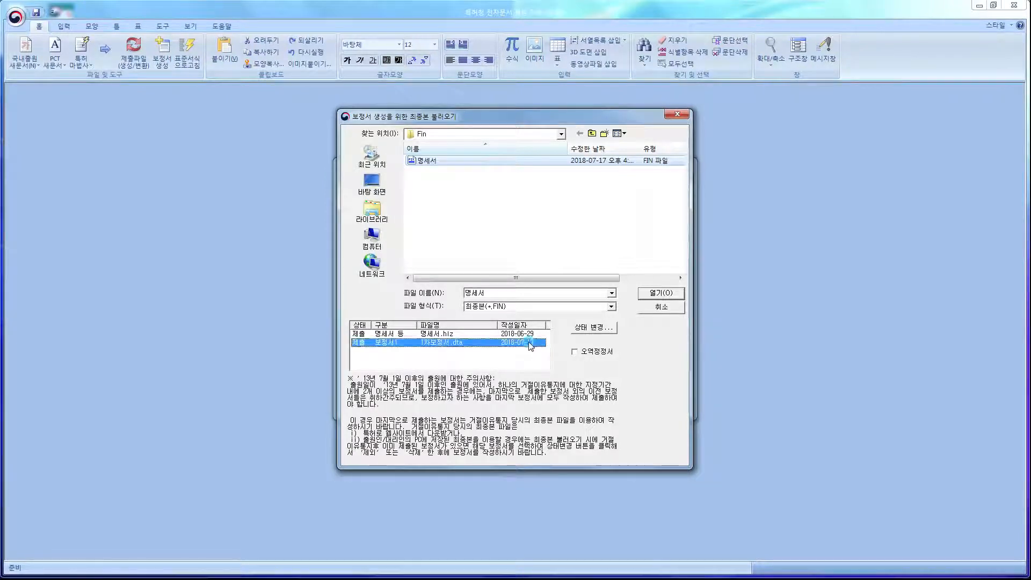
left_click(586, 328)
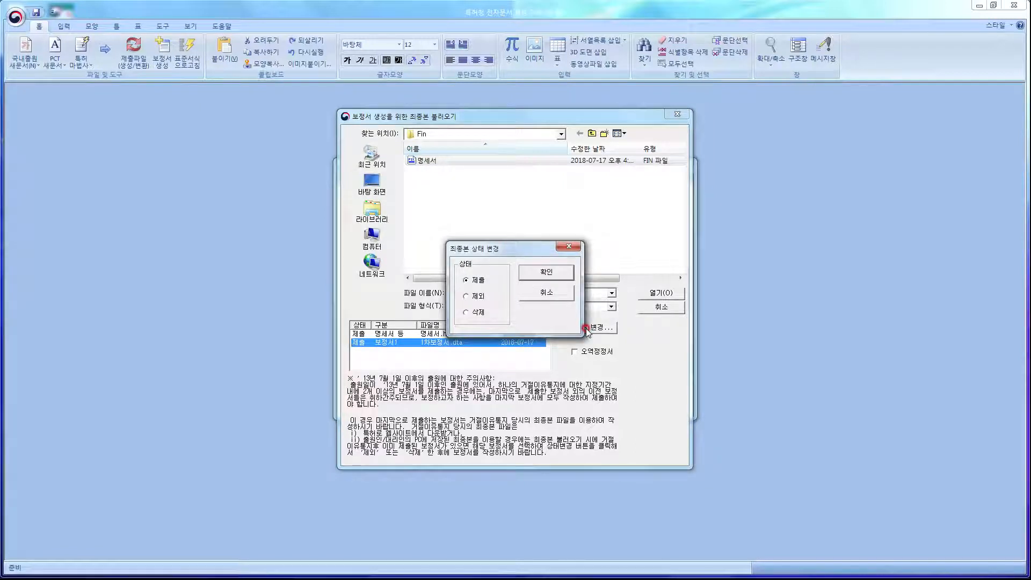
key("ctrl+2")
left_click_drag(461, 304, 494, 322)
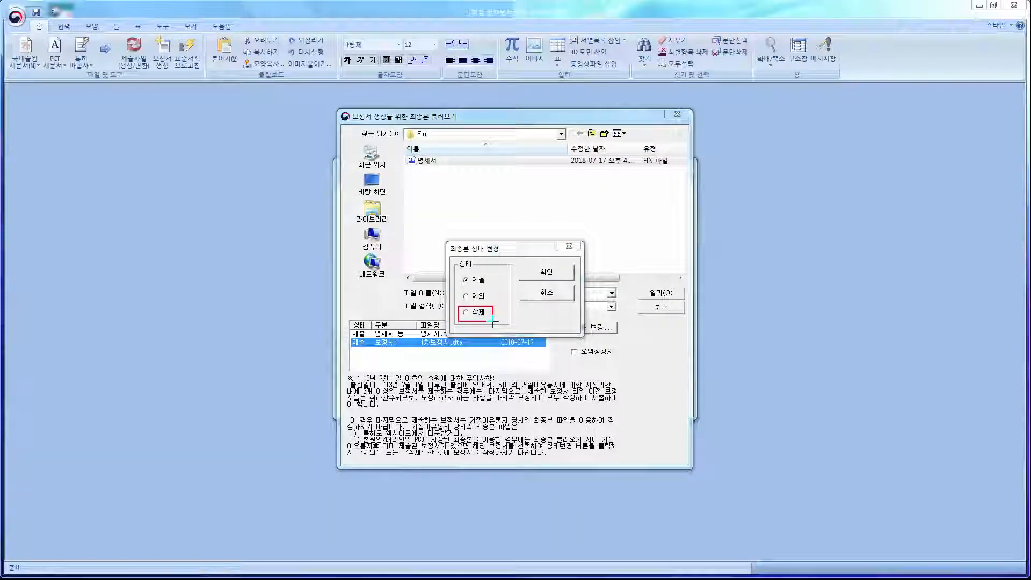
key("Escape")
left_click(467, 313)
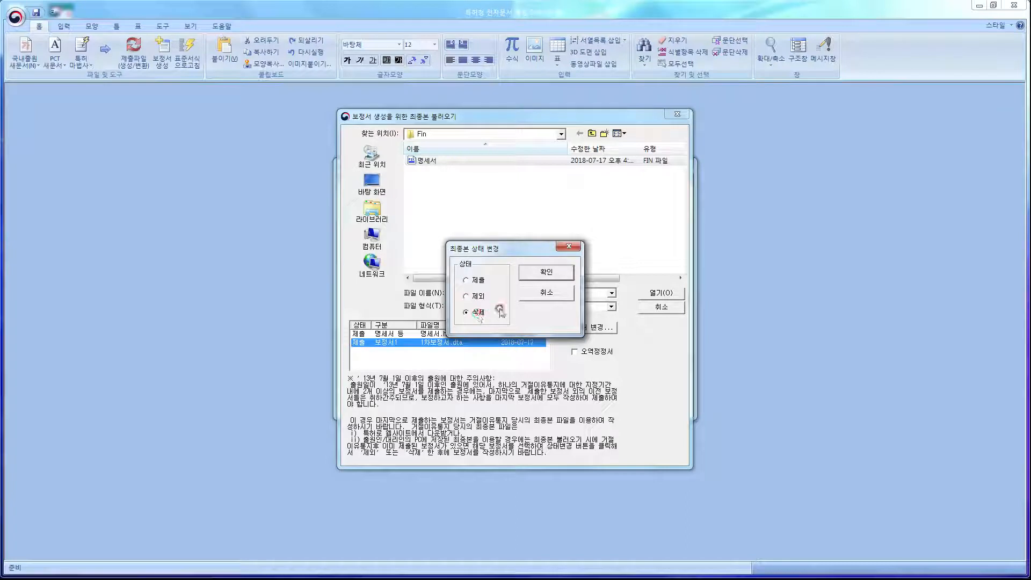
left_click(529, 272)
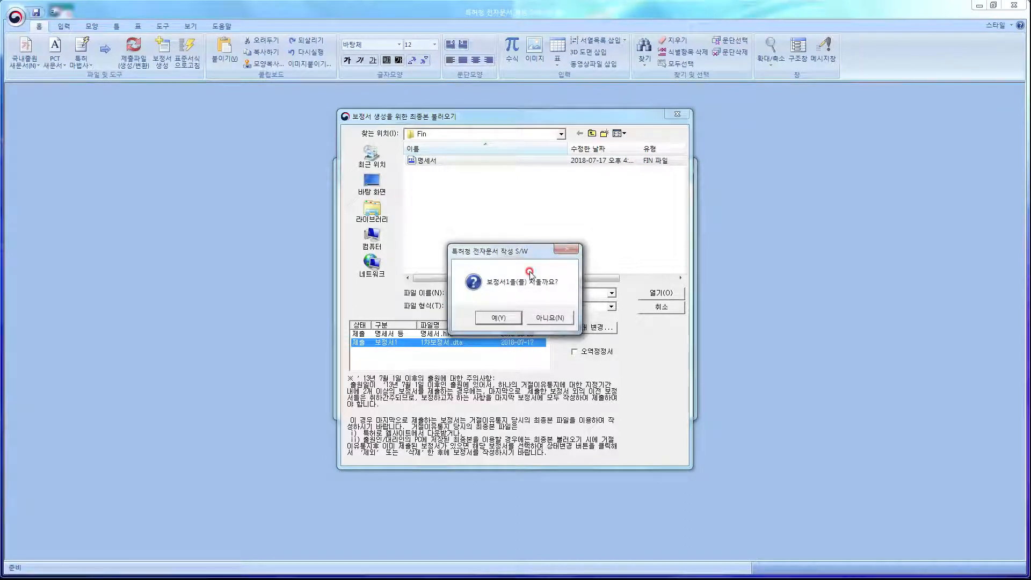
left_click(514, 318)
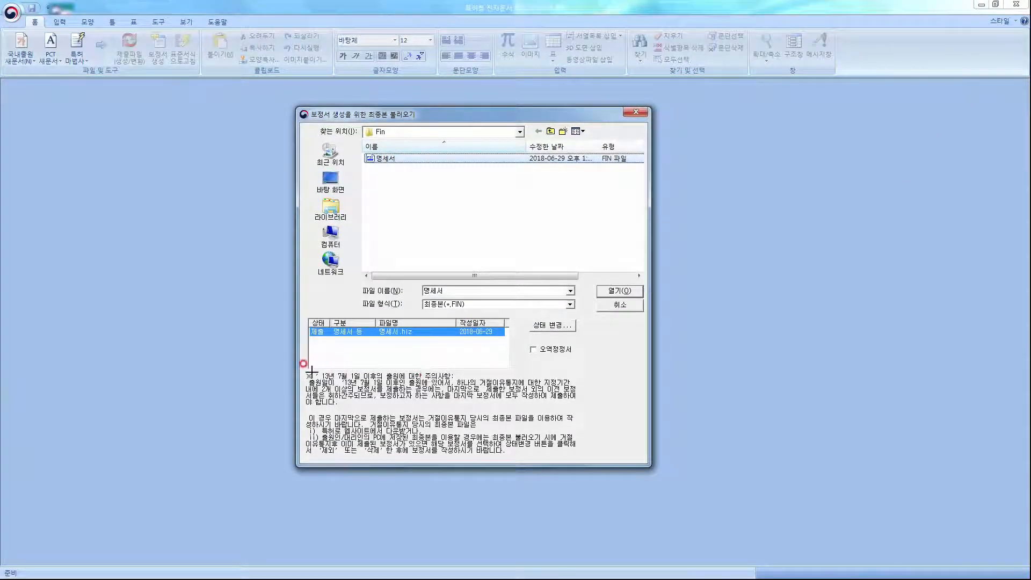
Load the 명세서 final version, the 창호용 방풍기구 specification, into the editor.
mouse_move(298, 368)
left_mouse_down()
mouse_move(472, 437)
mouse_move(586, 462)
left_mouse_up()
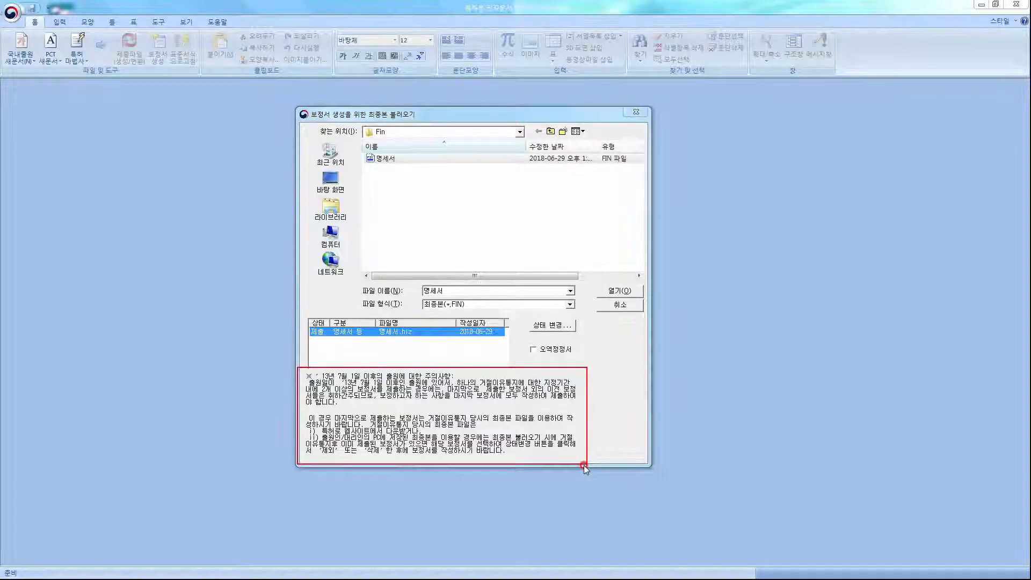
key("Escape")
double_click(420, 160)
left_click(617, 293)
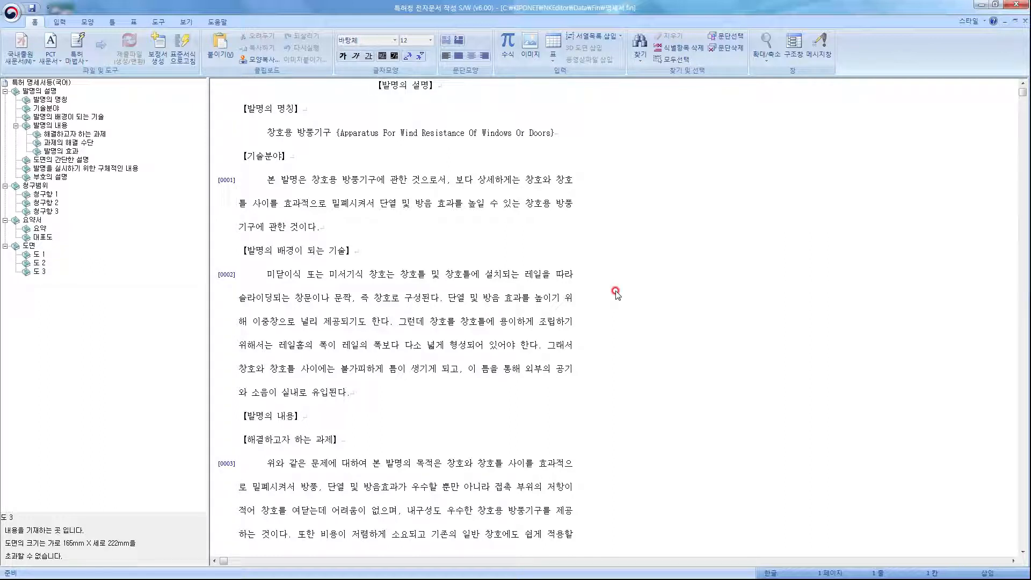
Add a new line reading '입력합니다.' after the 기술분야 paragraph.
left_click(349, 229)
key("Return")
type("입력합니다.")
Delete claim 2 from the 청구범위, leaving claims 1 and 3.
scroll(371, 263, "down", 8)
scroll(368, 252, "down", 10)
scroll(369, 253, "down", 7)
left_click(260, 346)
left_click_drag(259, 346, 376, 413)
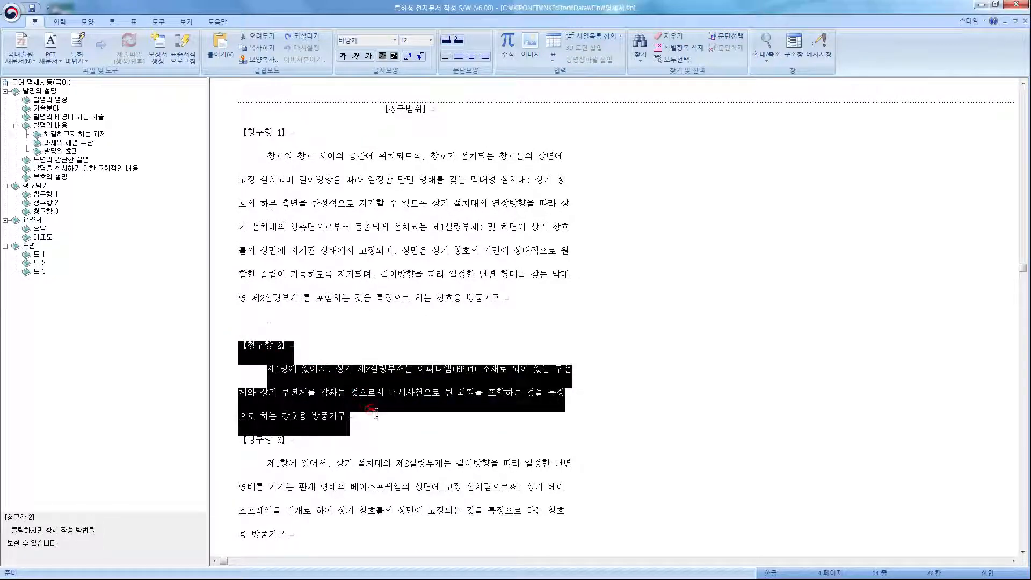
key("Delete")
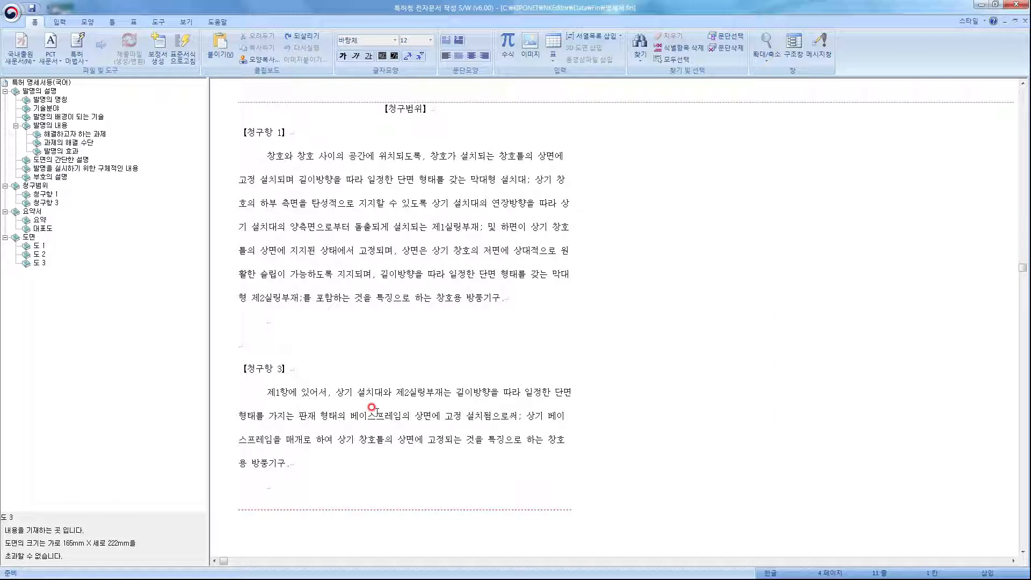
left_click(158, 21)
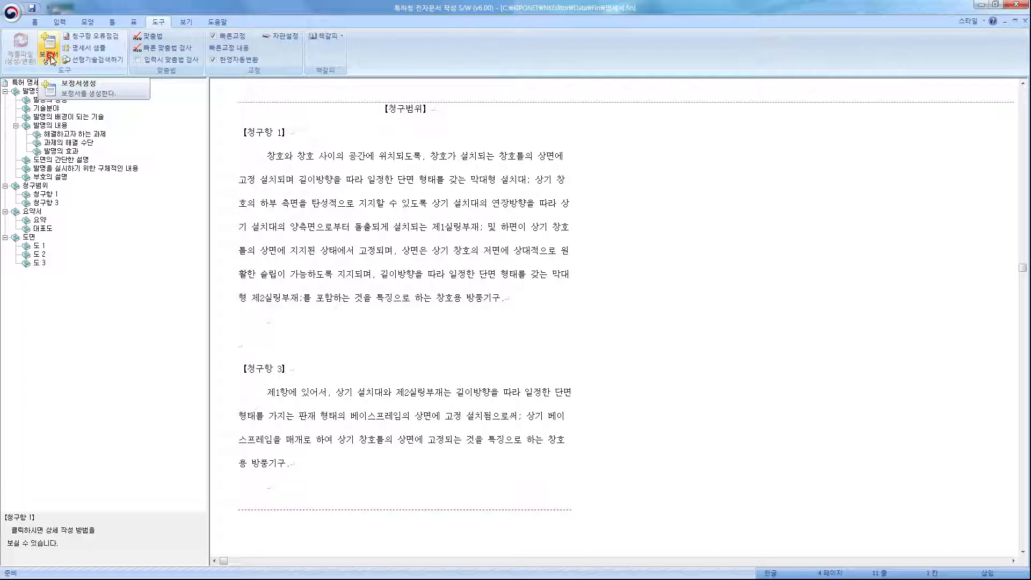
Fix the XML conversion error by wrapping the English title in braces { }.
left_click(51, 58)
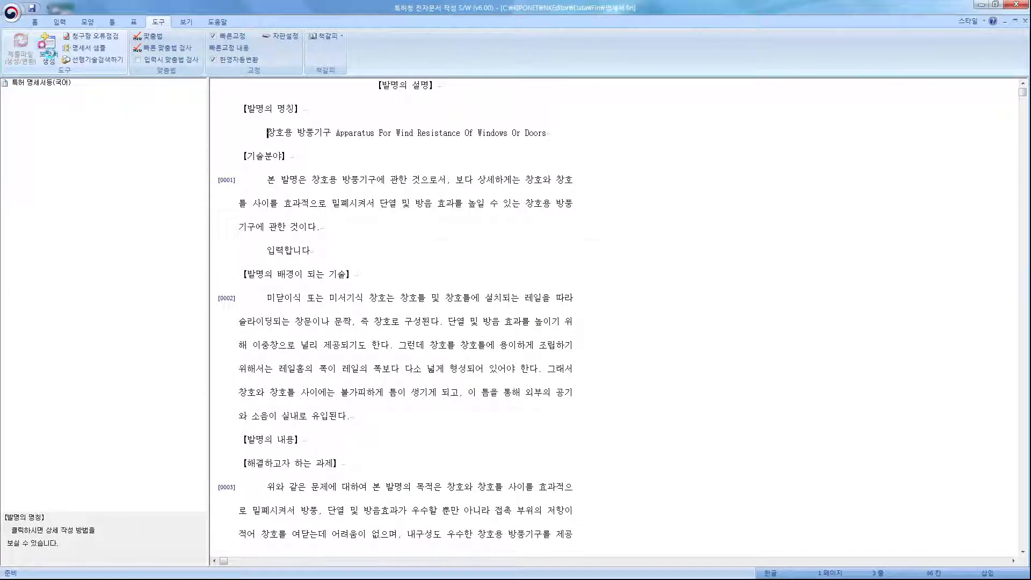
left_click(564, 318)
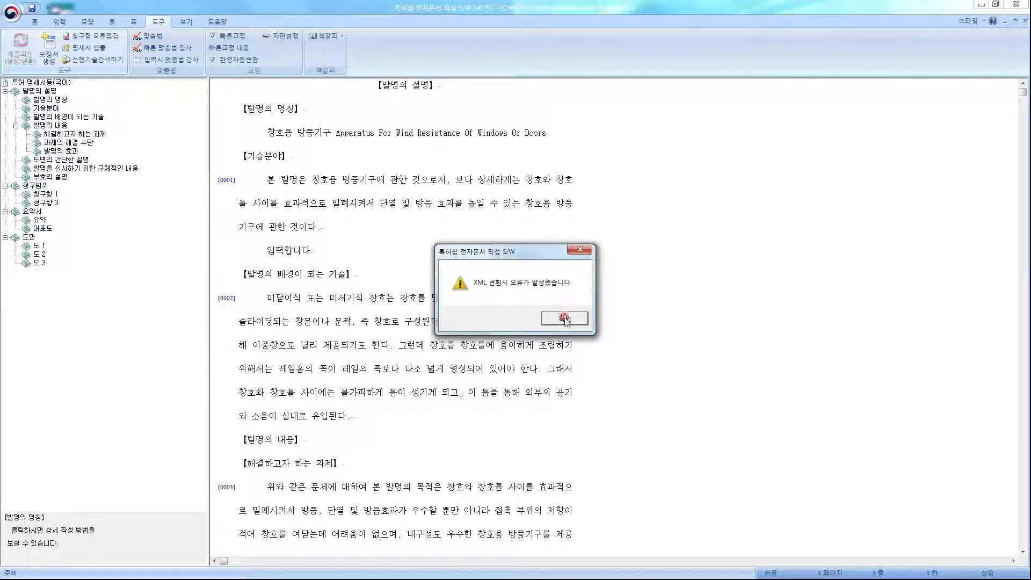
left_click(337, 132)
type("{")
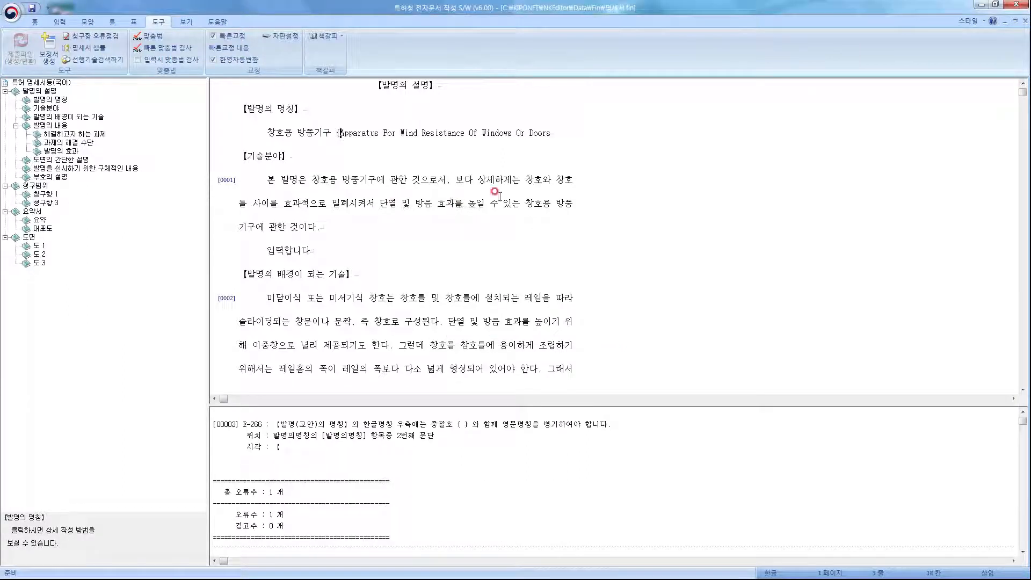
left_click(557, 141)
type("}")
Regenerate the amendment and save it under the file name 1차보정서.
left_click(56, 54)
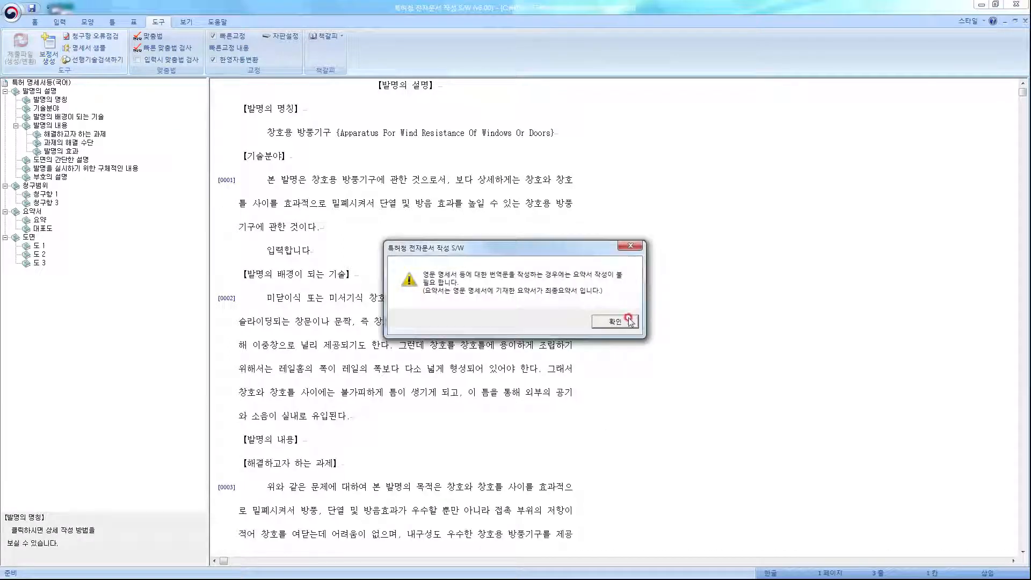
left_click(615, 321)
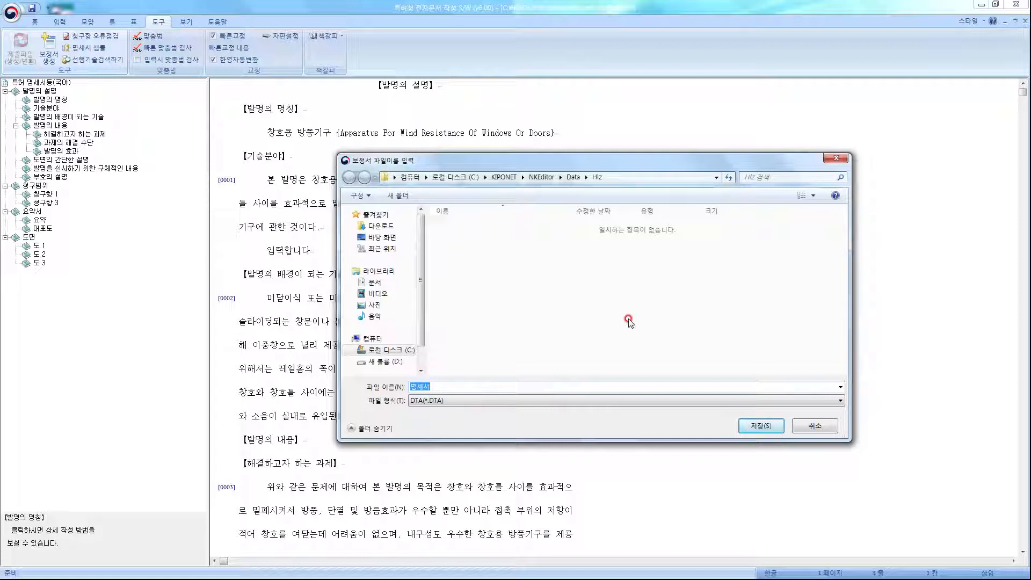
type("1차보정서")
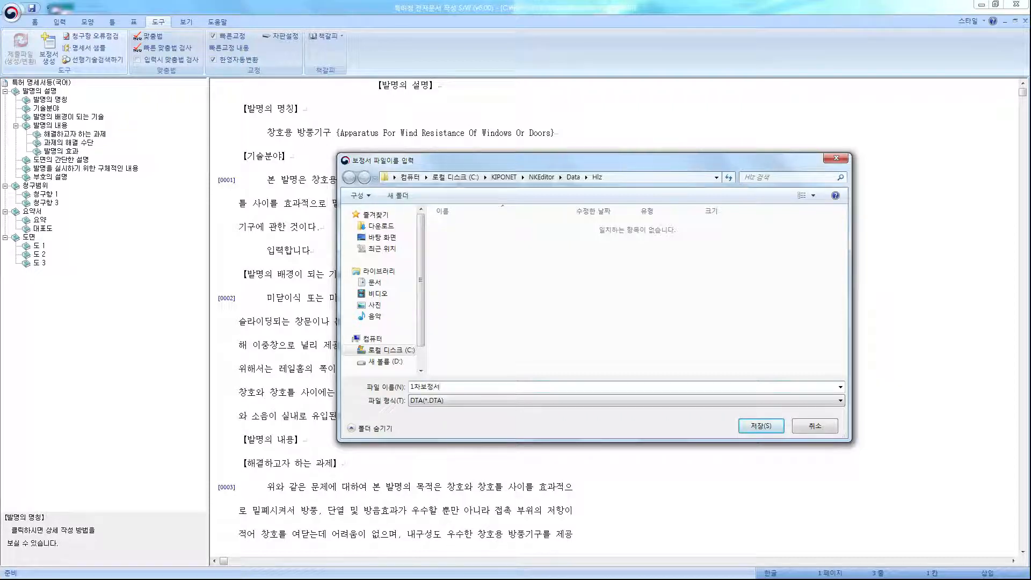
key("Return")
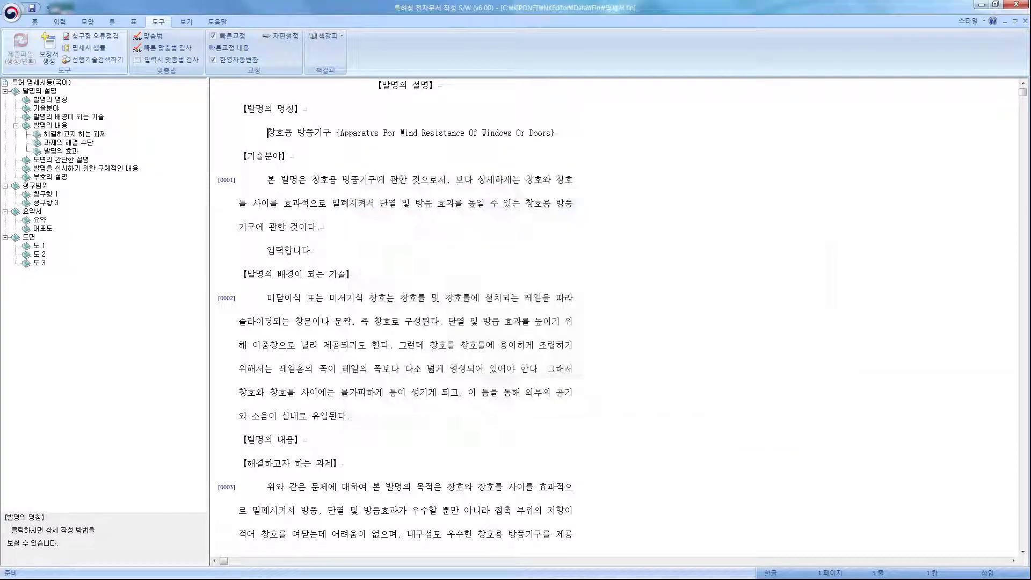
Save the edited specification under the name 1차보정서.
left_click(575, 320)
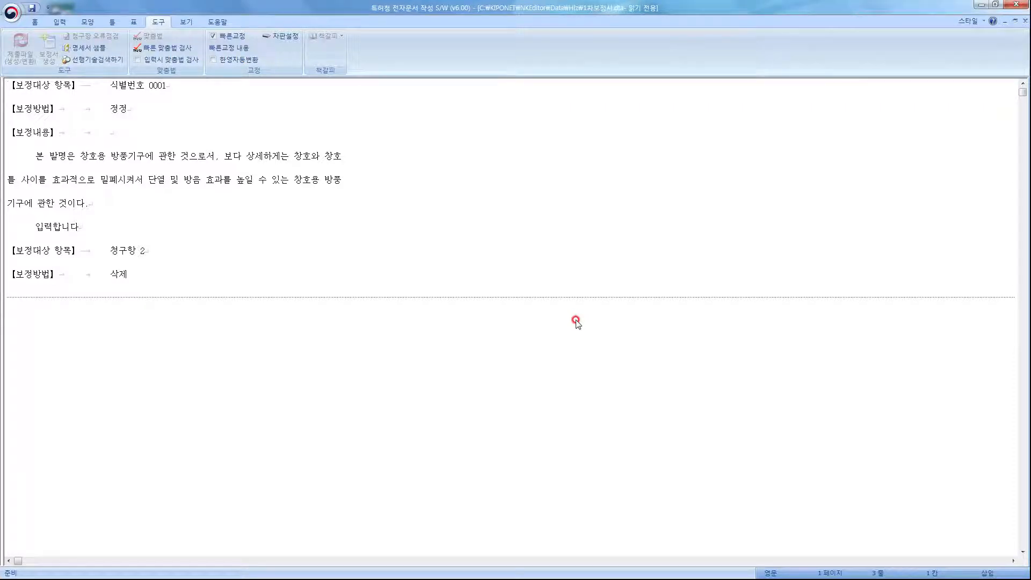
type("입력합니다.")
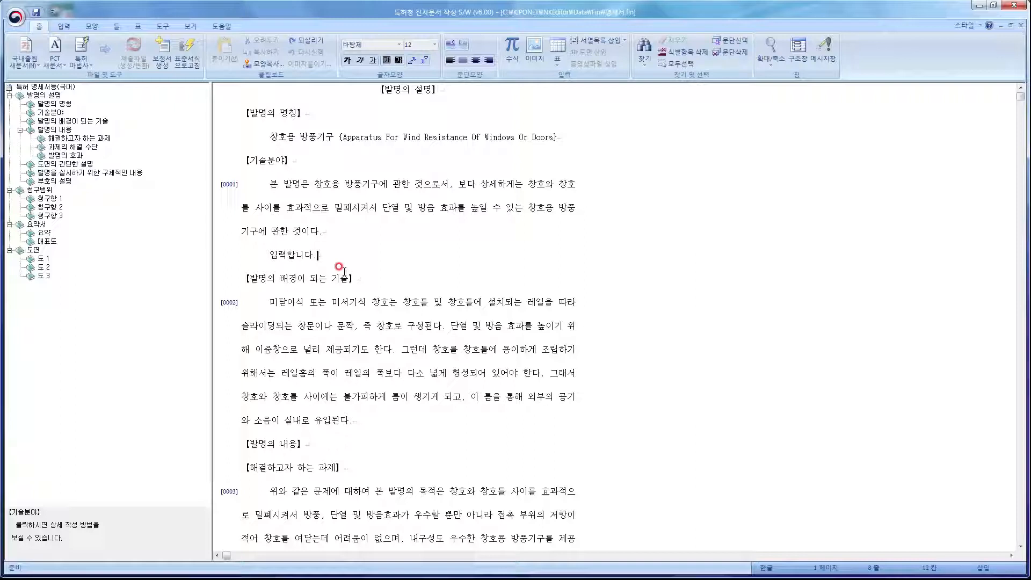
left_click(36, 12)
type("1차보정서")
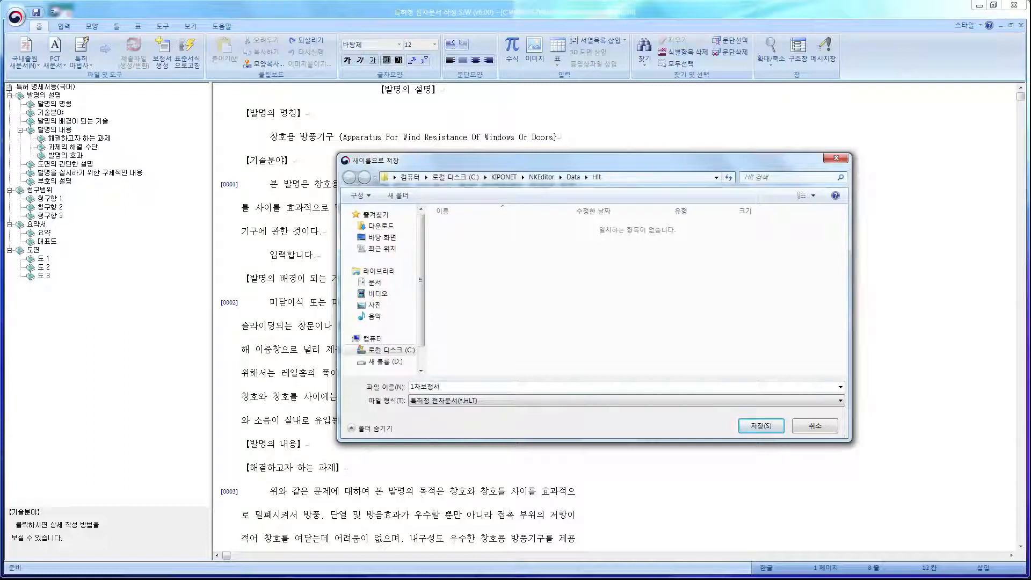
key("Return")
Reopen 1차보정서 and delete the 청구항 2 paragraph from its claims.
left_click(460, 202)
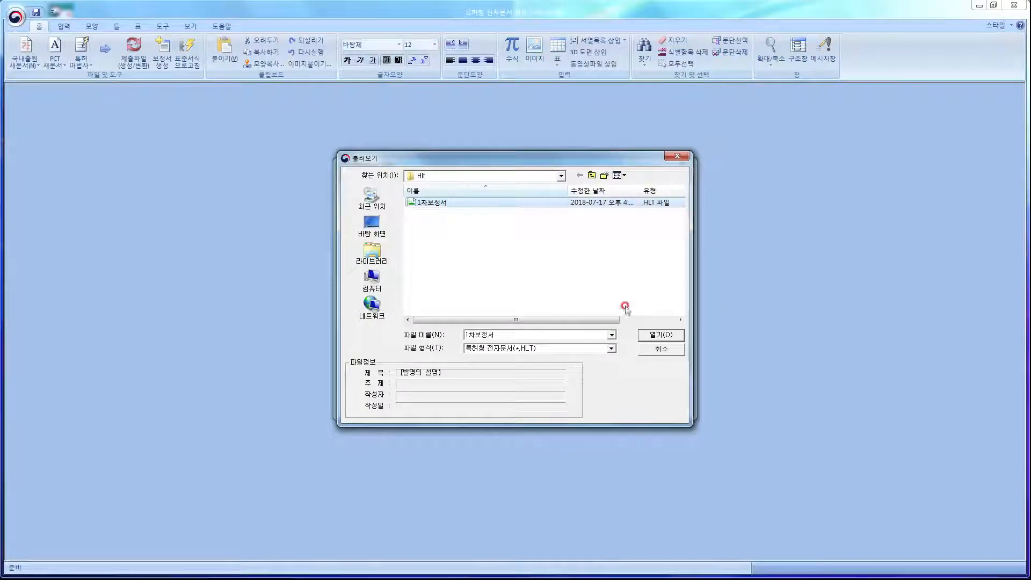
left_click(658, 337)
left_click_drag(242, 207, 370, 278)
key("Delete")
left_click(163, 63)
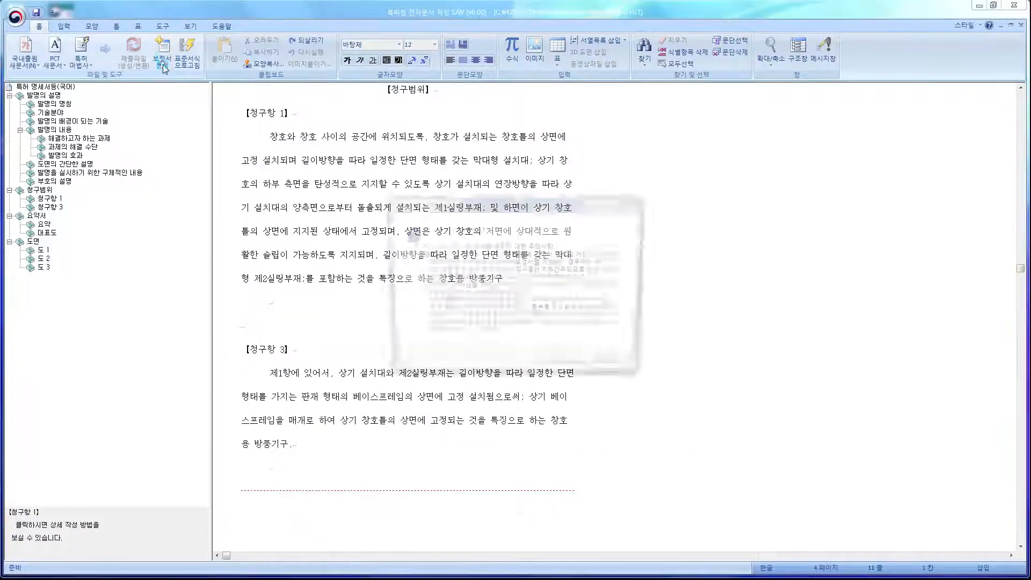
Generate the amendment against the original 명세서 and save it as 2차보정서.
left_click(561, 367)
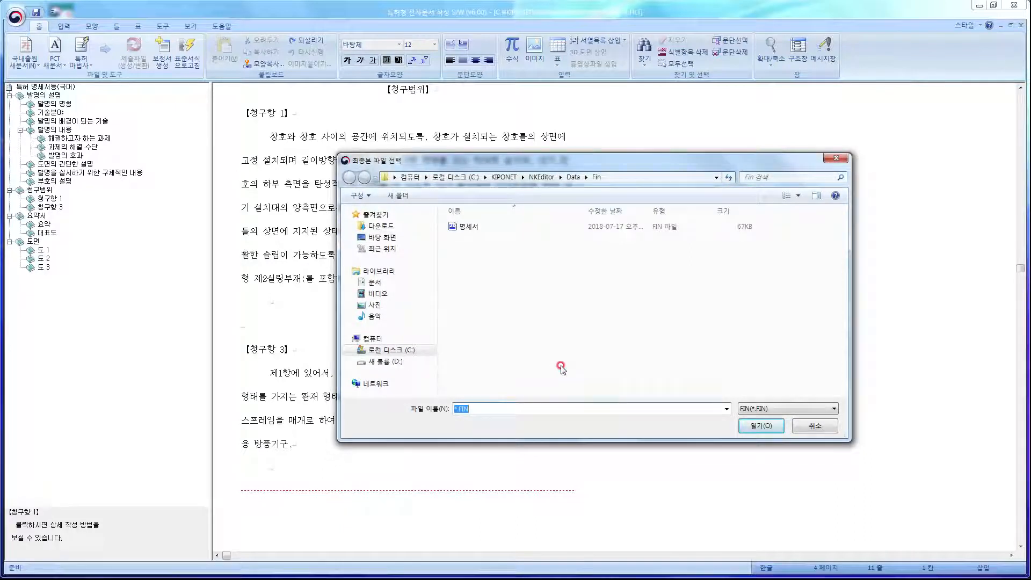
left_click(479, 228)
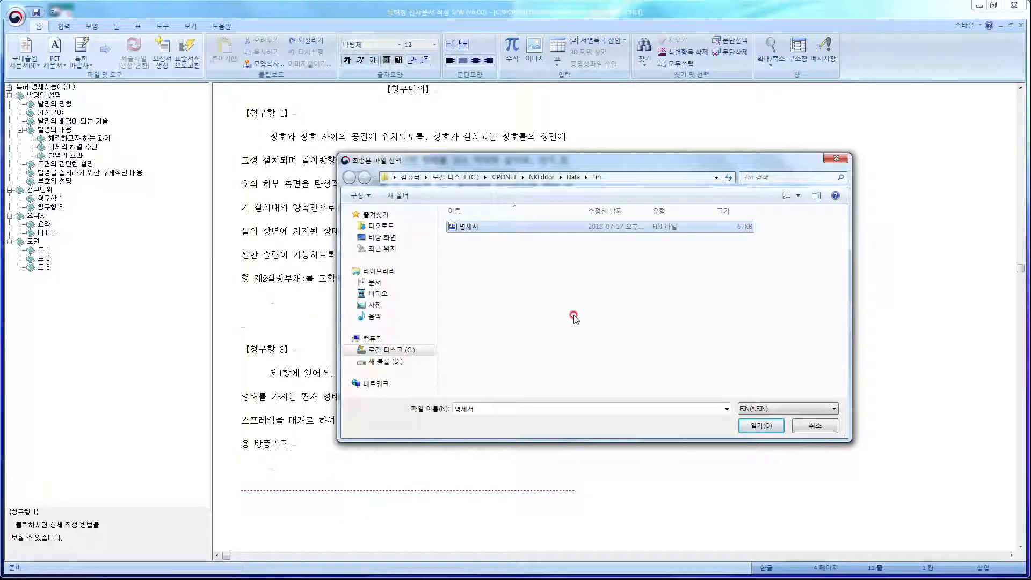
left_click(749, 427)
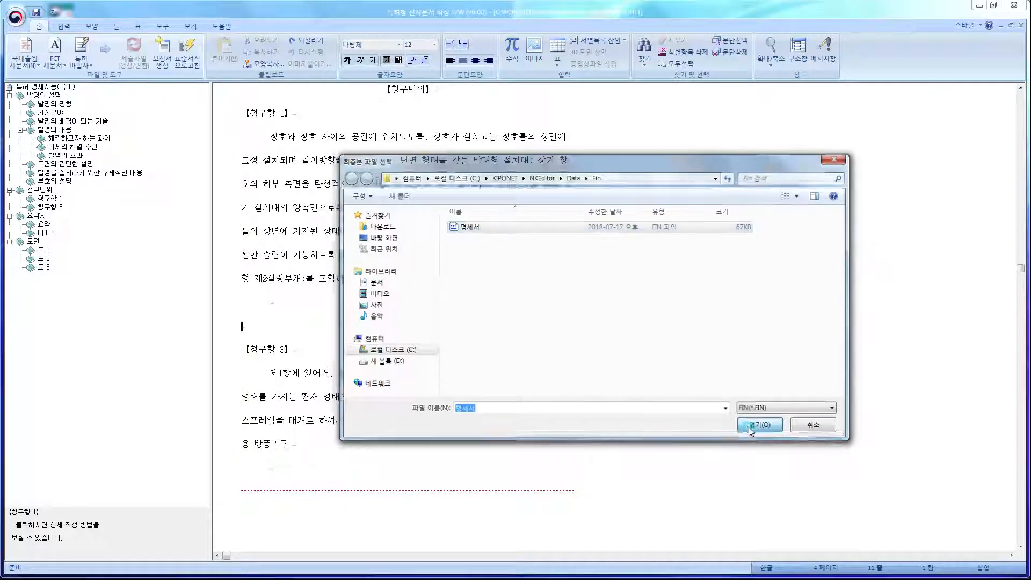
left_click(622, 324)
type("2차보정서")
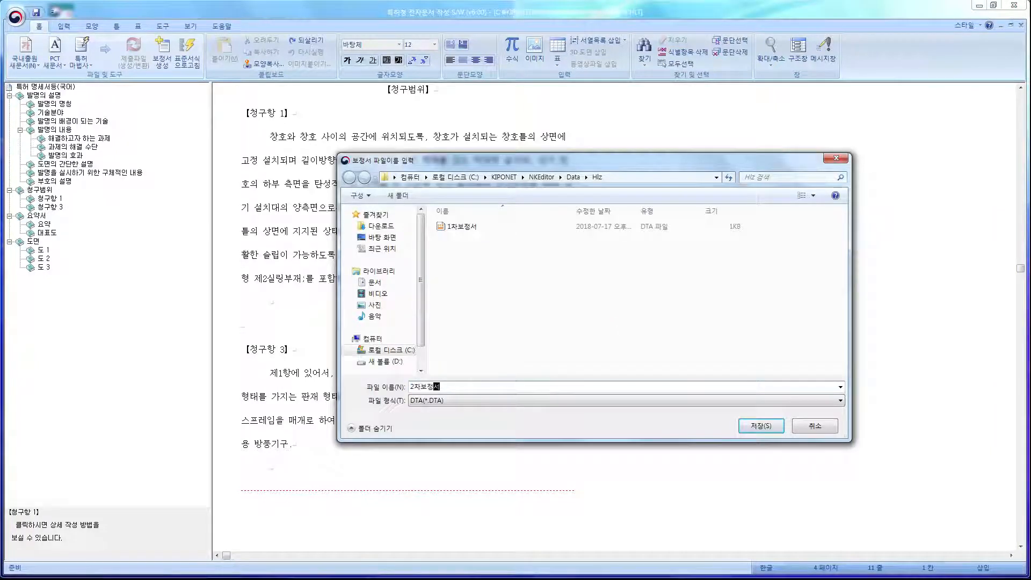
key("Return")
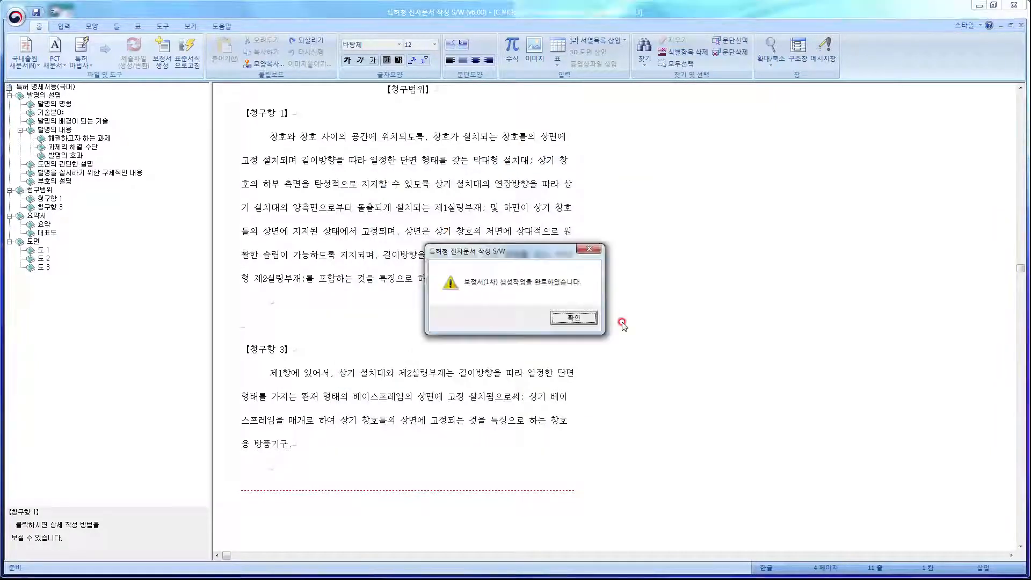
key("Return")
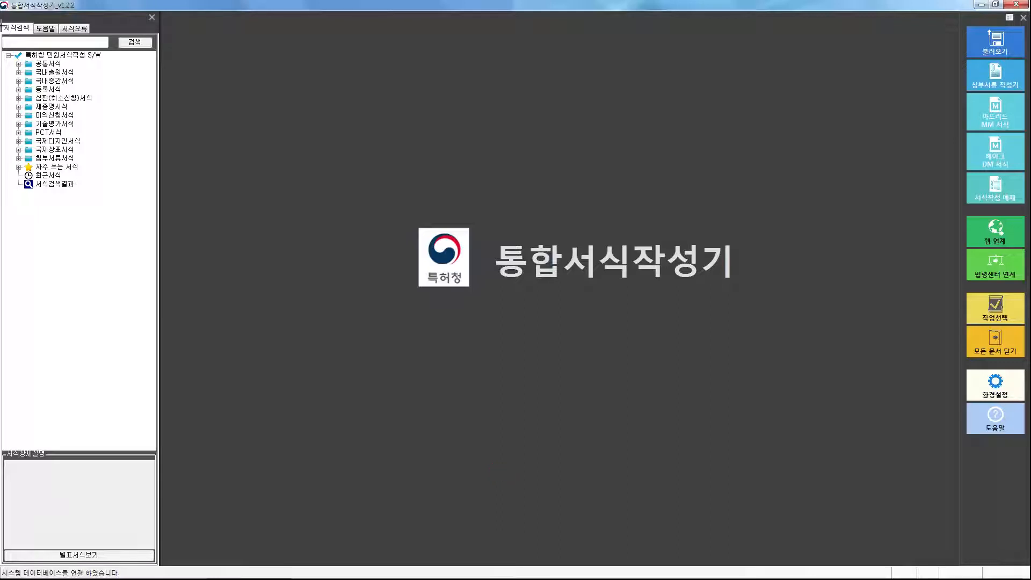
Open a new 보정서 form from 국내중간서식 > 특허/실용신안.
left_click(18, 80)
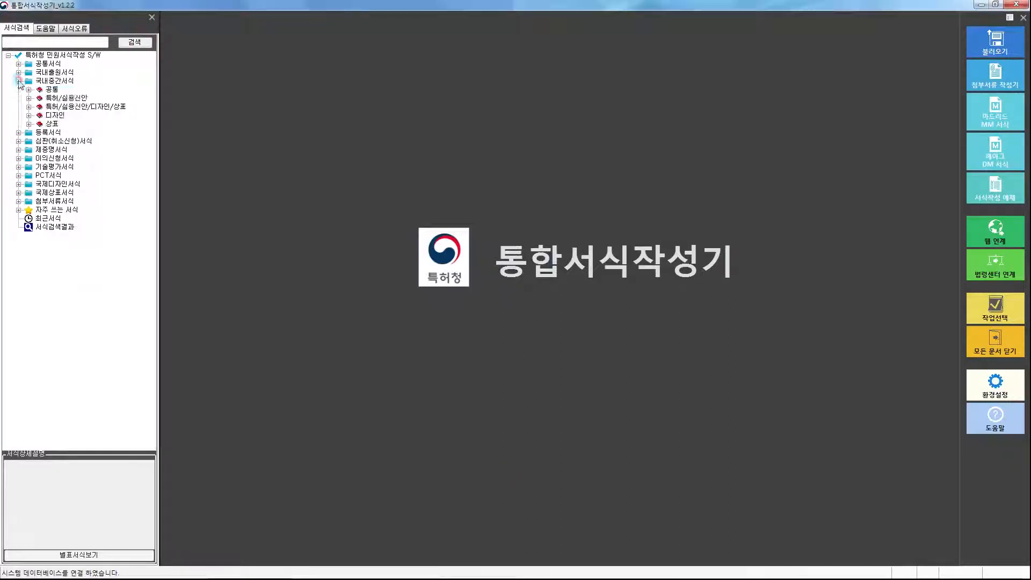
left_click(29, 97)
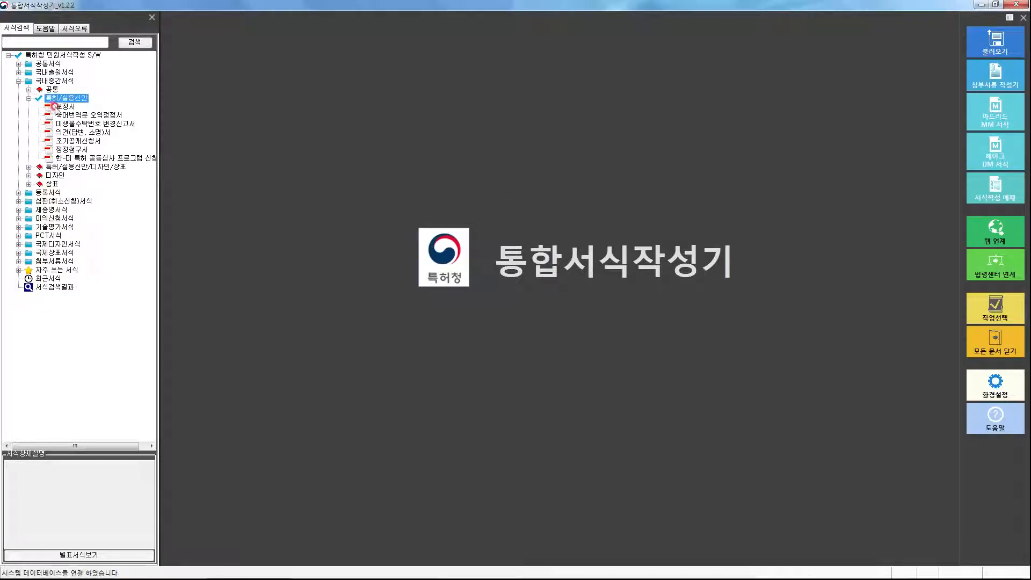
left_click(55, 108)
double_click(54, 106)
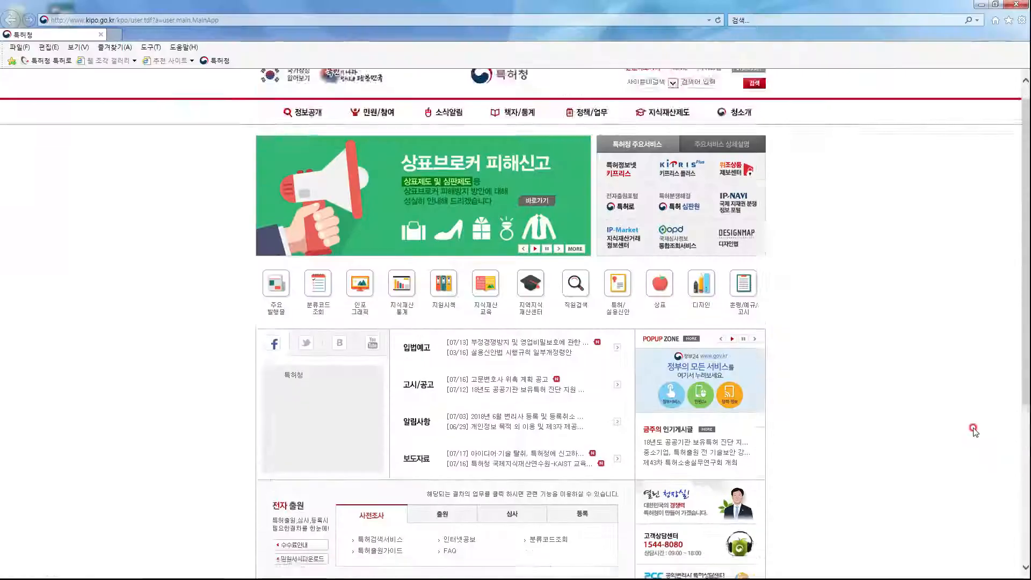
scroll(967, 424, "down", 5)
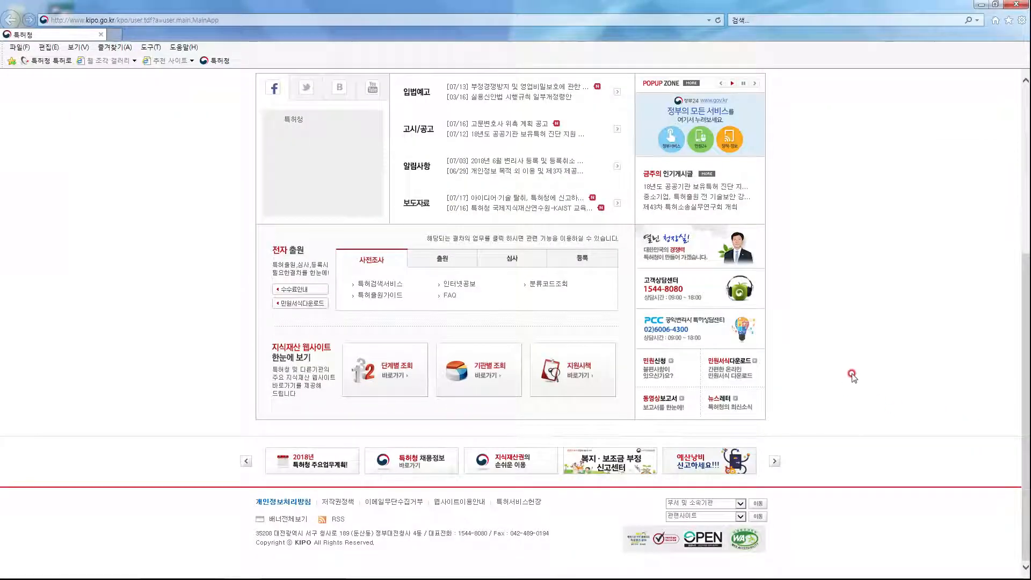
Go to kipo.go.kr's 민원서식다운로드 page to find the 보정서 forms.
scroll(853, 379, "up", 5)
scroll(847, 364, "down", 5)
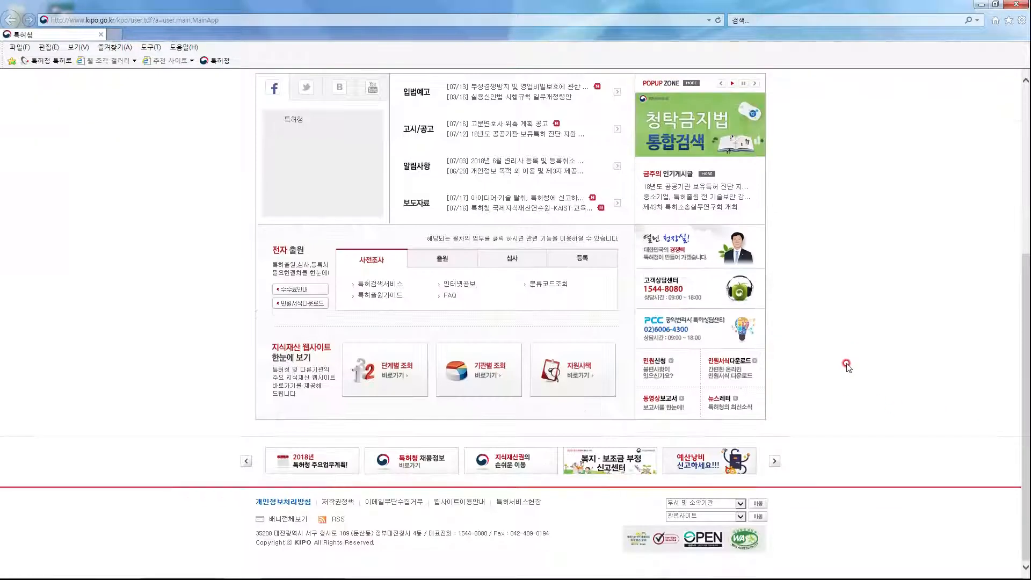
left_click(741, 367)
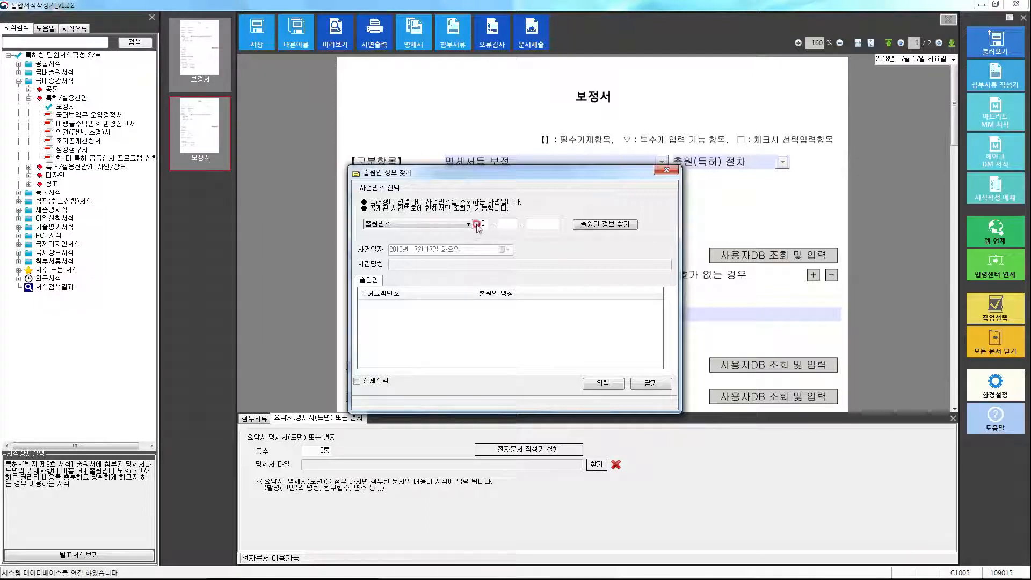
left_click(504, 223)
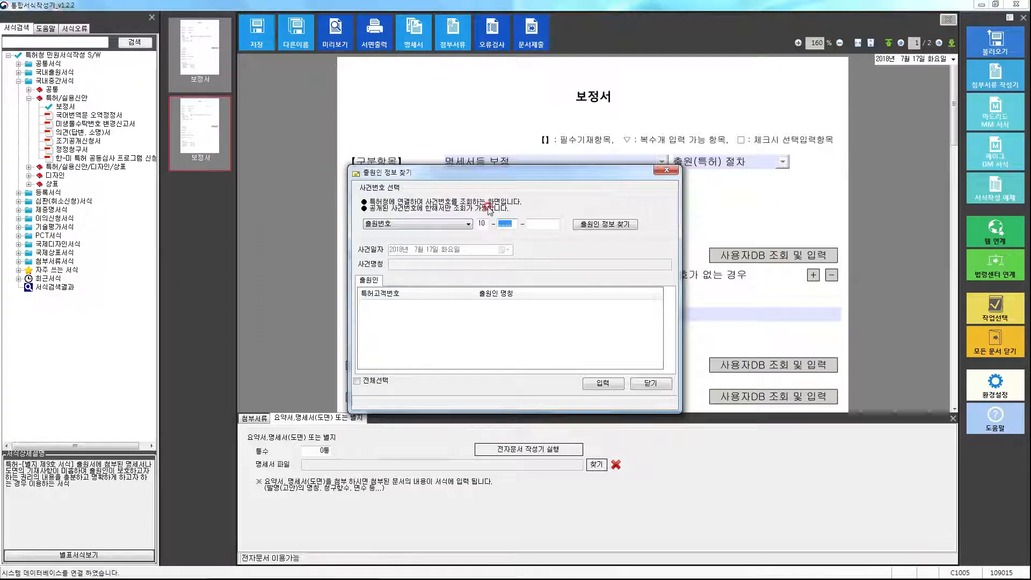
type("2018")
type("123")
type("4567")
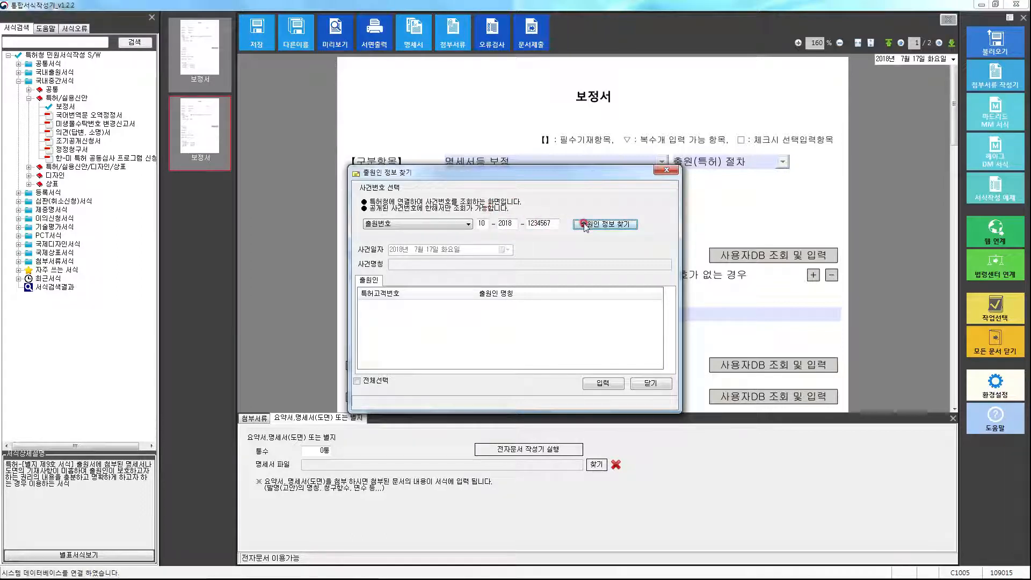
left_click(364, 304)
left_click(597, 383)
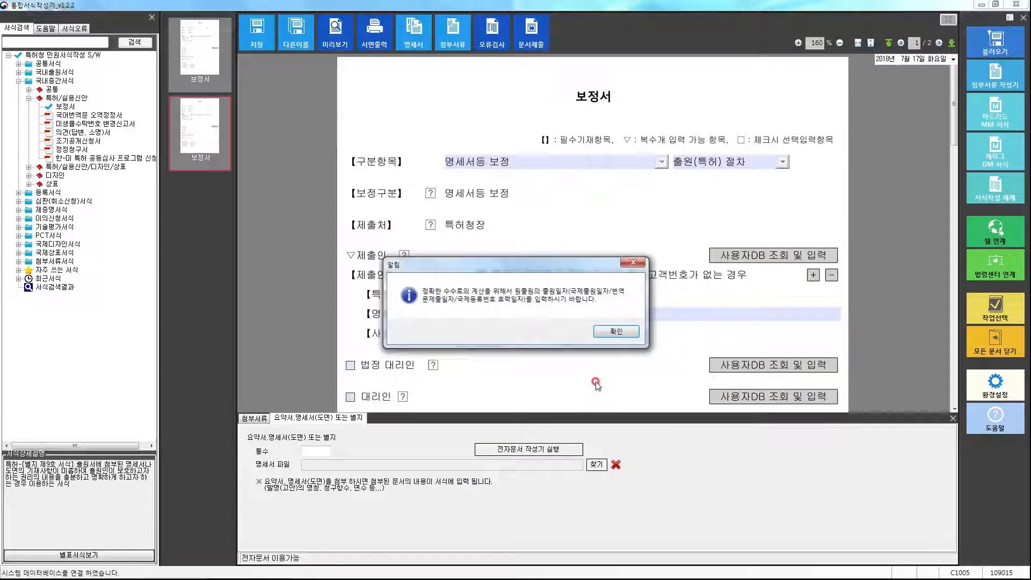
left_click(634, 341)
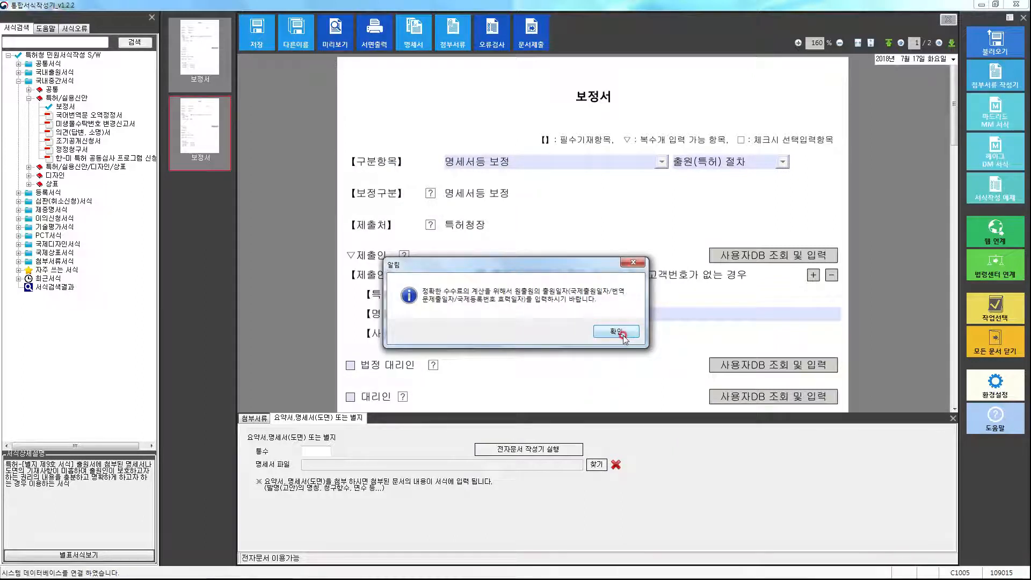
left_click(622, 333)
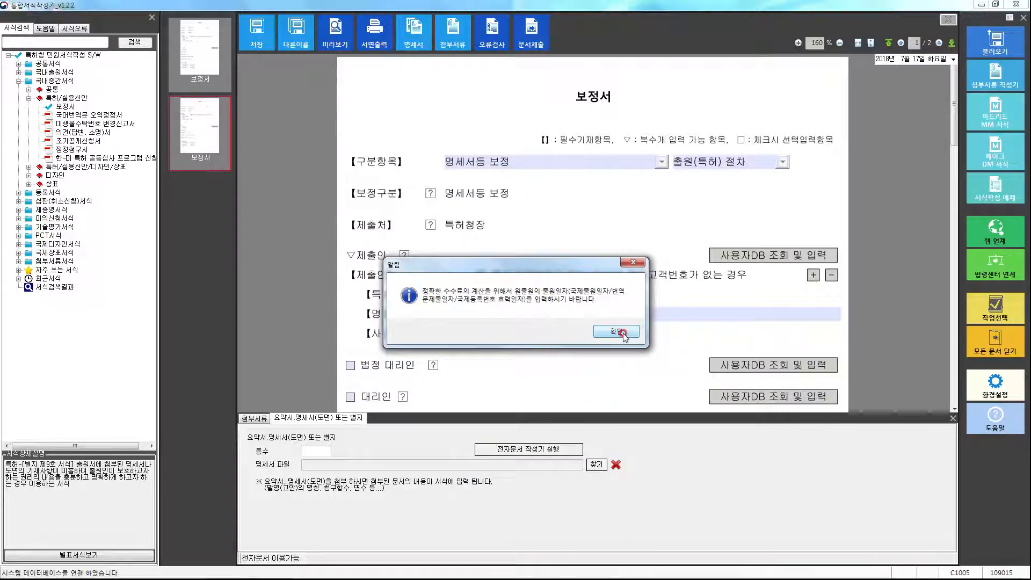
left_click(455, 263)
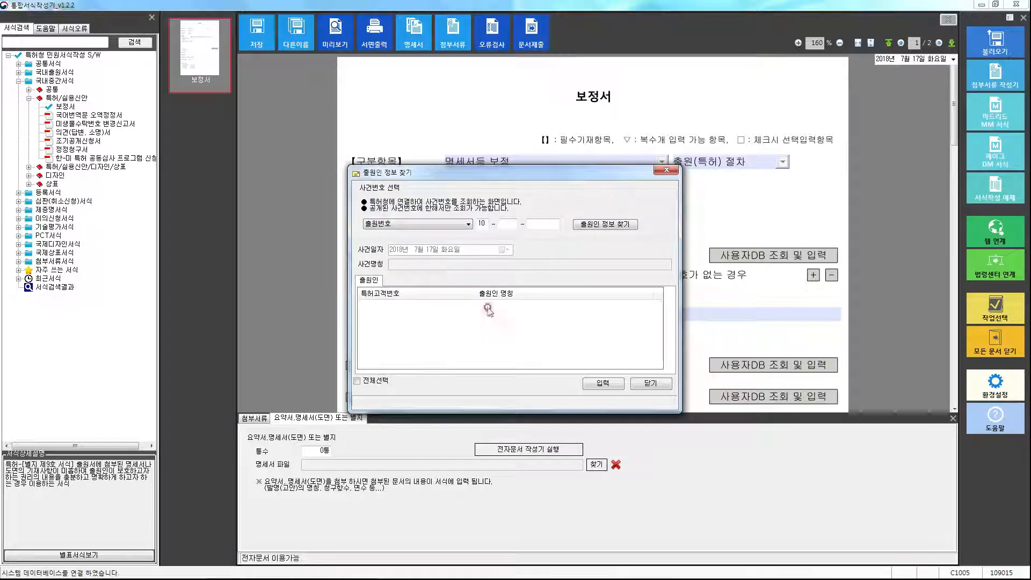
left_click(653, 384)
Set 보정구분 to 명세서등 보정 and keep 출원(특허) 절차 as the procedure.
left_click(621, 337)
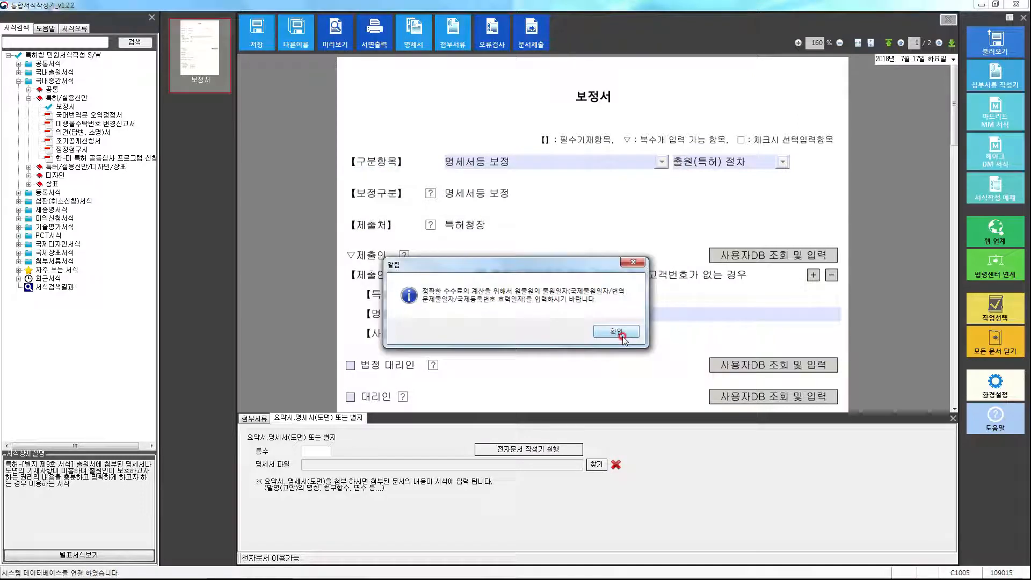
left_click(661, 162)
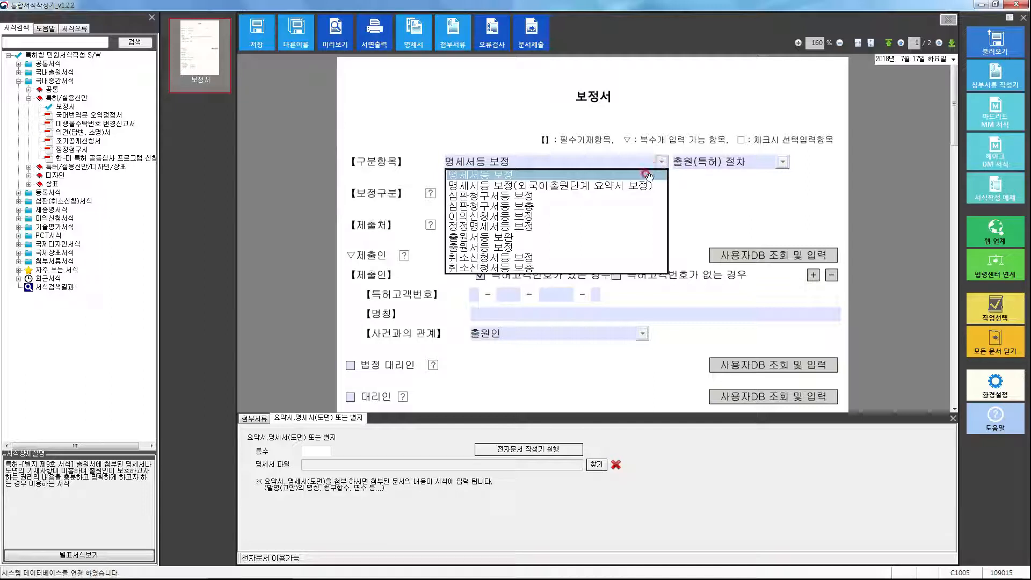
left_click(647, 174)
left_click(782, 162)
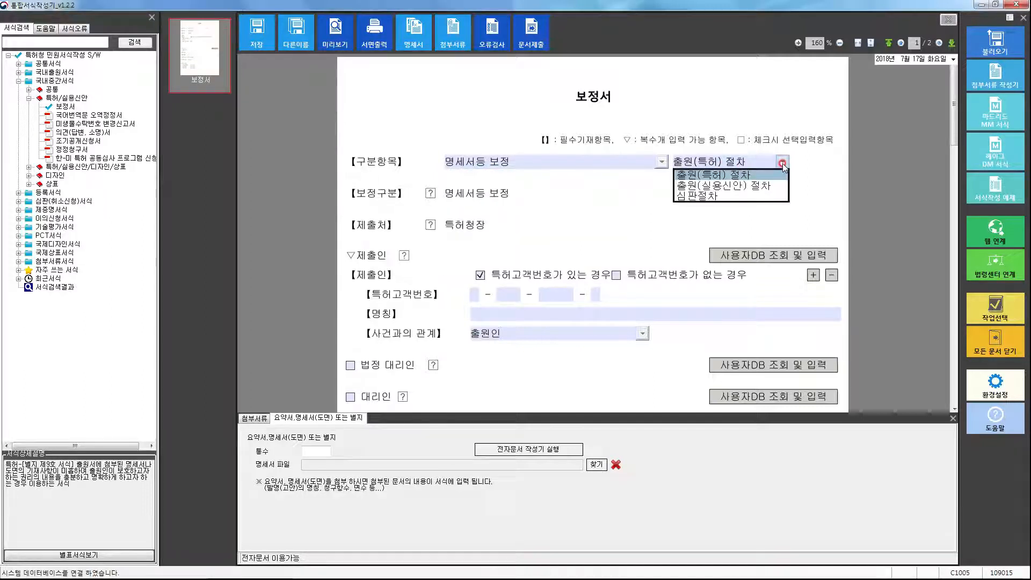
left_click(781, 162)
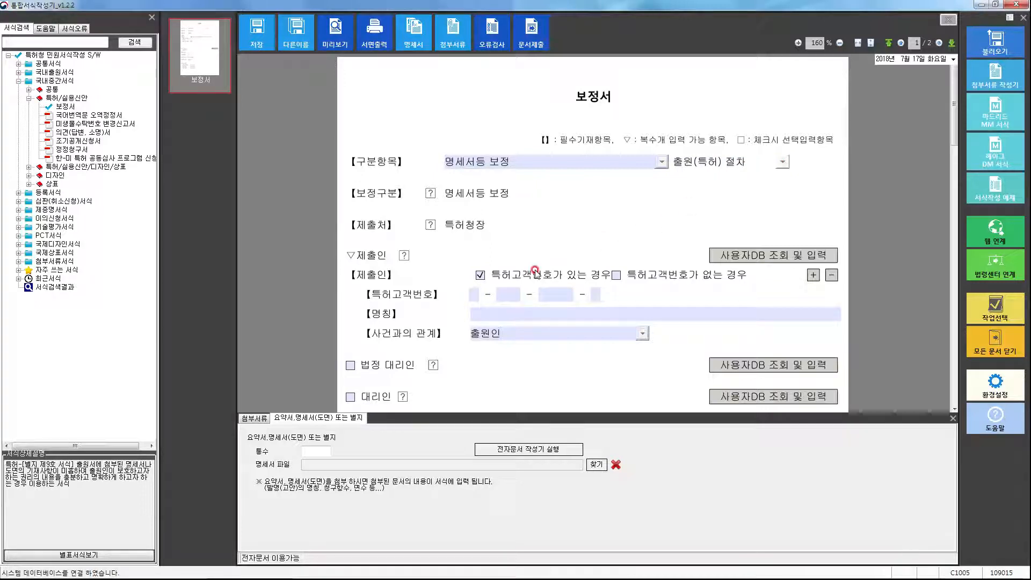
Enter the submitter's patent customer number and the submitter's name.
left_click(474, 294)
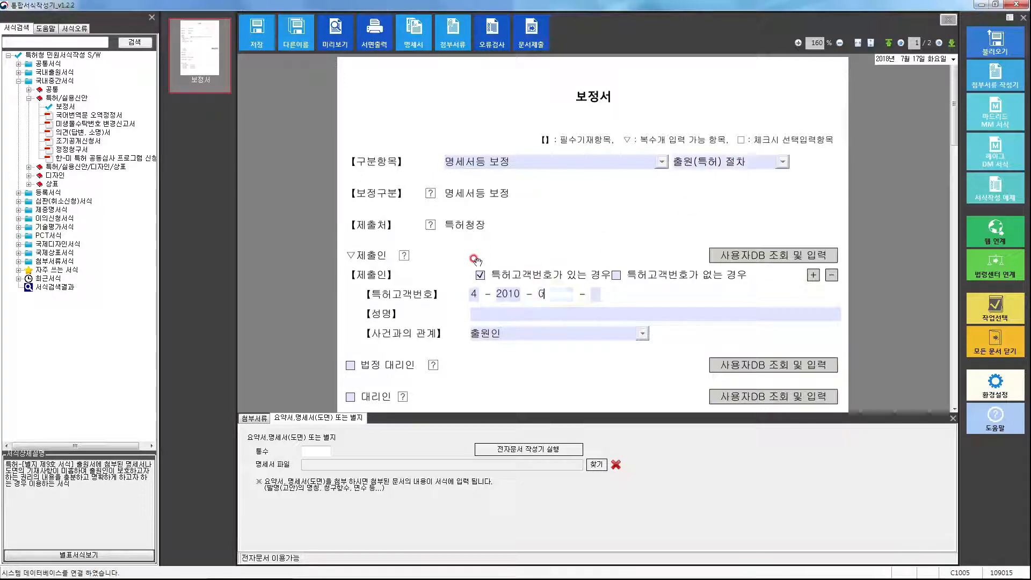
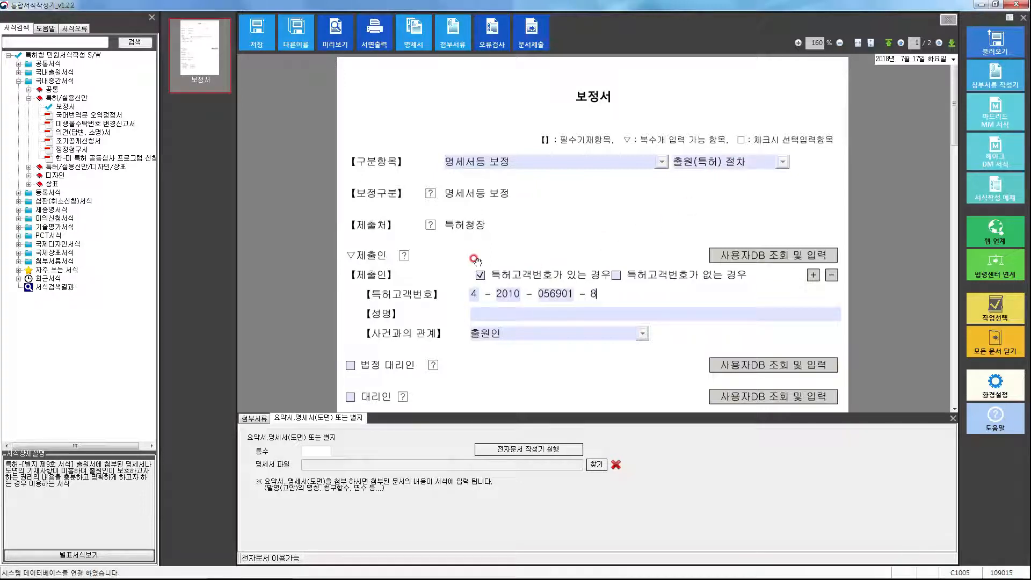
key("Tab")
type("홍길동")
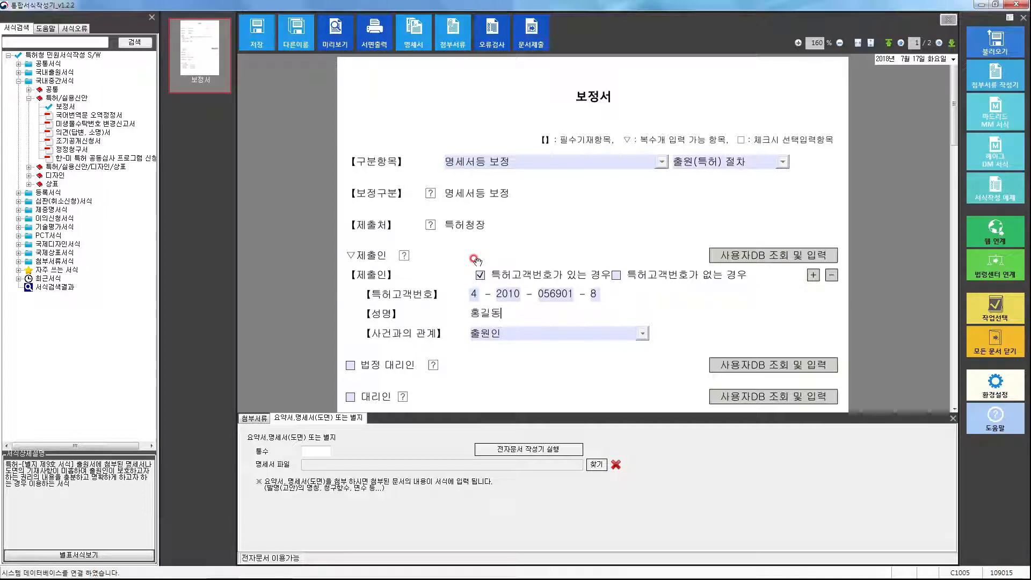
scroll(559, 249, "down", 1)
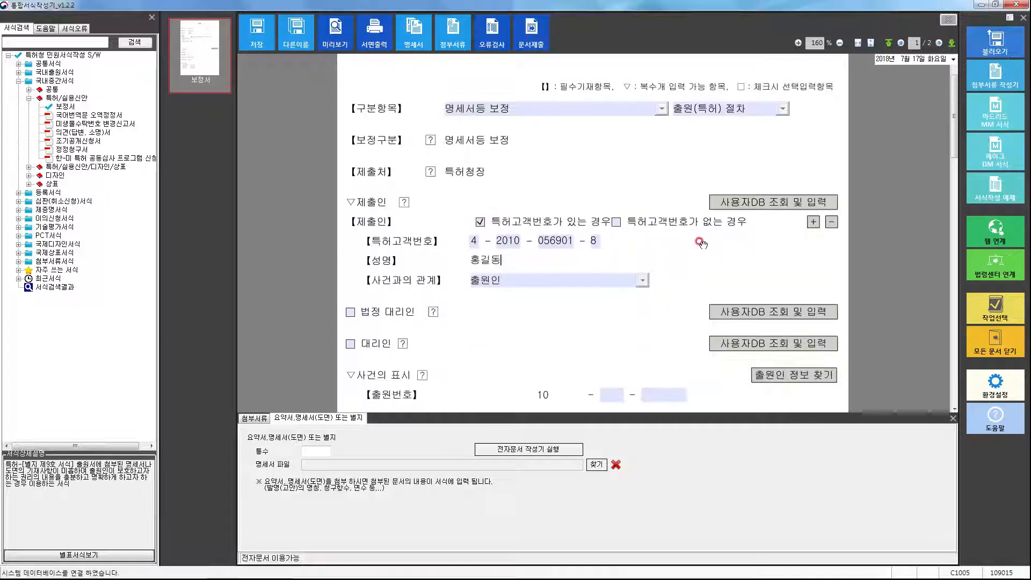
Add and remove an extra 제출인 block, leaving one submitter and 법정 대리인 unchecked.
left_click(813, 222)
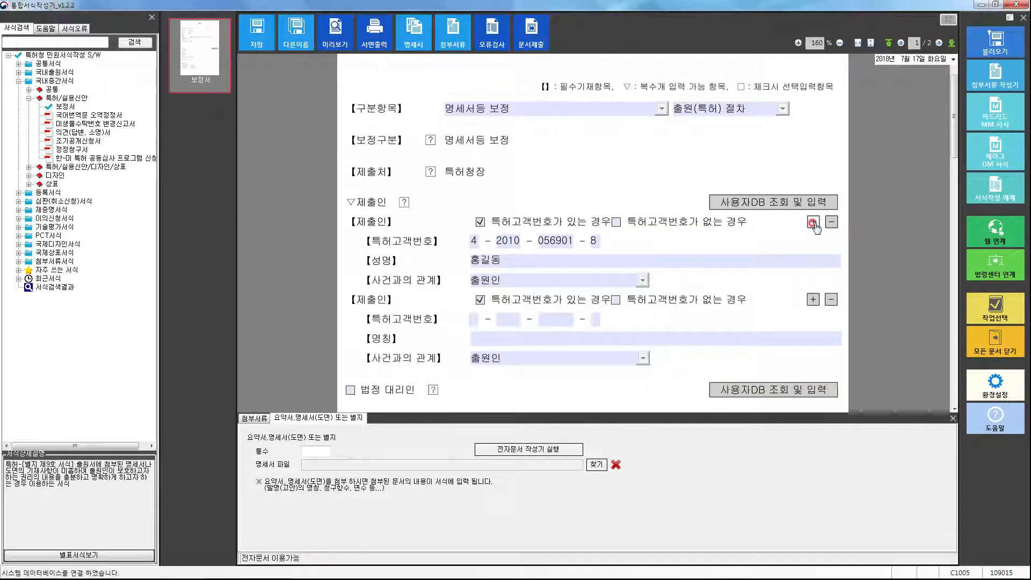
left_click(833, 300)
left_click(832, 300)
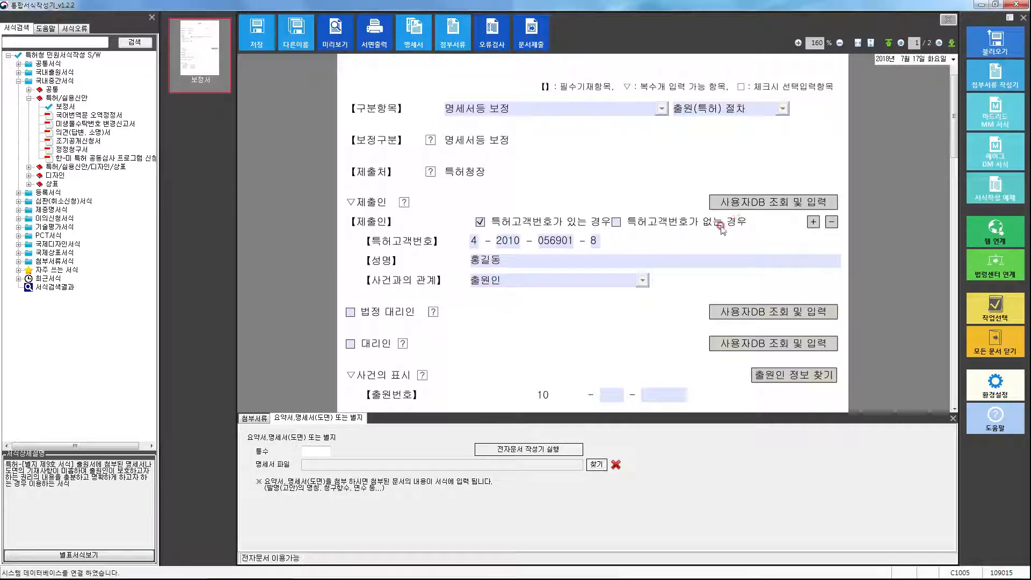
left_click(350, 311)
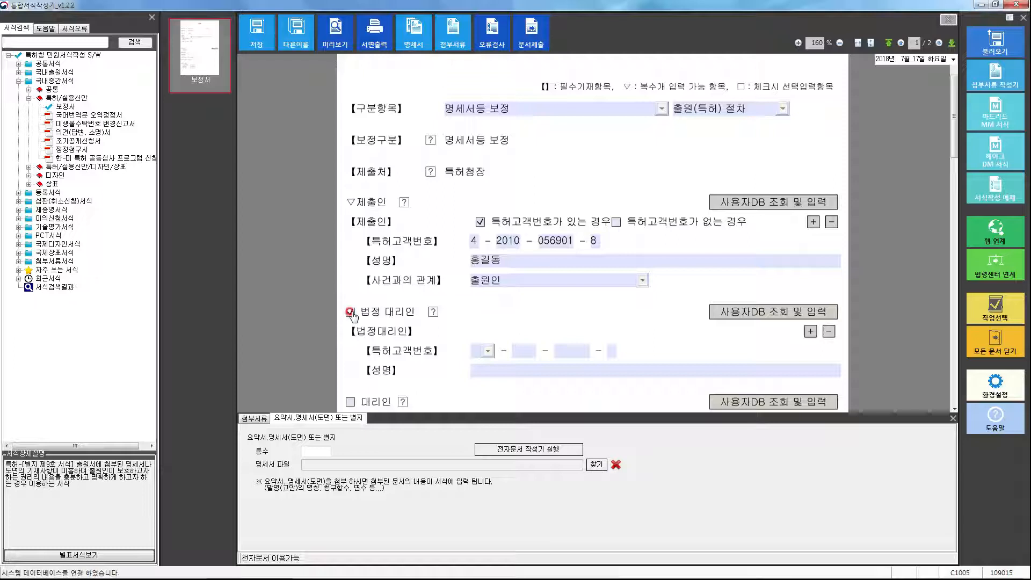
mouse_move(345, 320)
left_mouse_down()
mouse_move(536, 382)
mouse_move(842, 396)
mouse_move(837, 387)
left_mouse_up()
mouse_move(345, 204)
left_mouse_down()
mouse_move(841, 261)
mouse_move(846, 276)
left_mouse_up()
left_click(612, 235)
type("2018 - ")
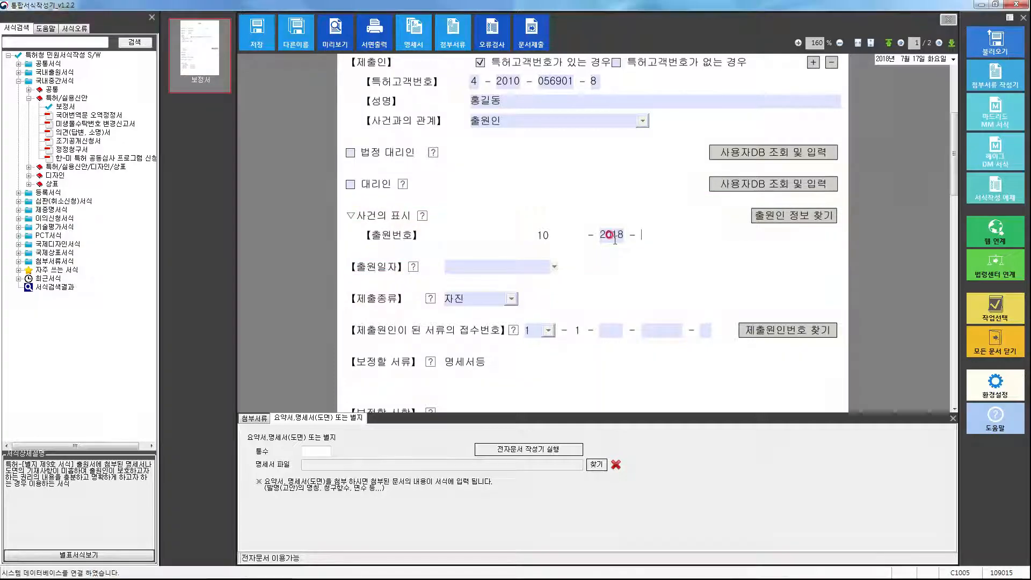
type("1234567")
left_click(520, 266)
type("2018")
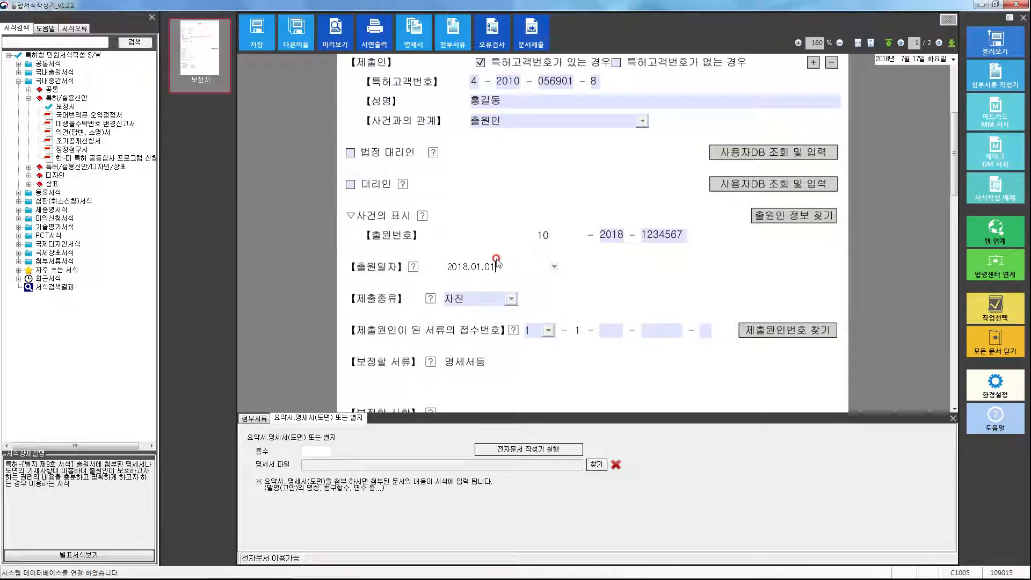
left_click(511, 298)
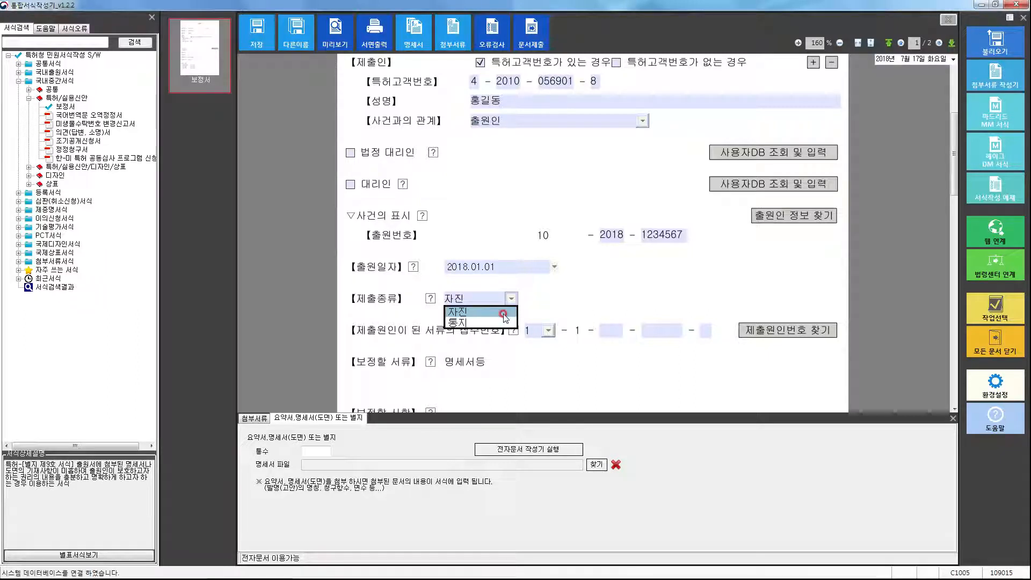
left_click(504, 313)
left_click(604, 330)
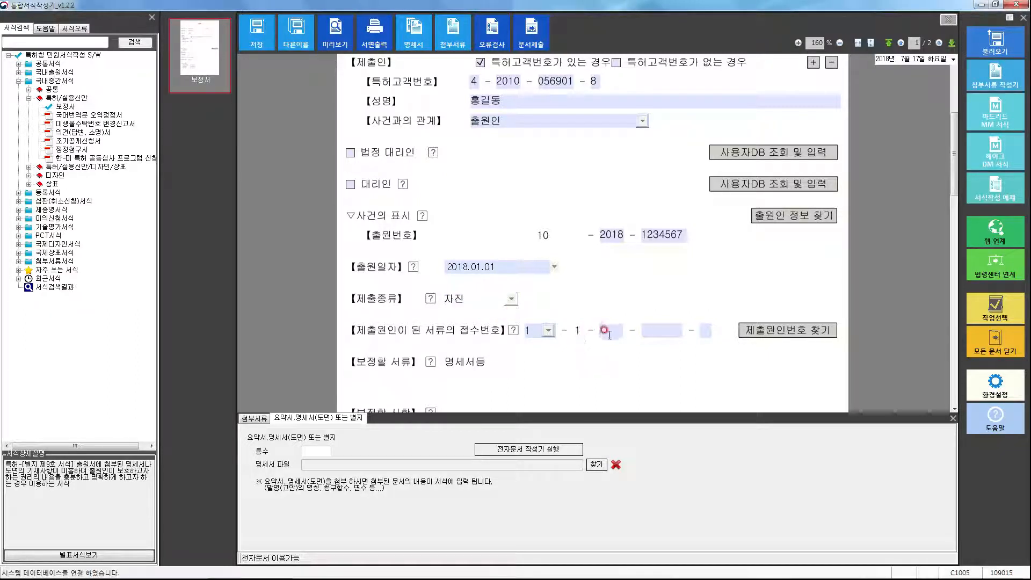
left_click(603, 328)
type("2018 - ")
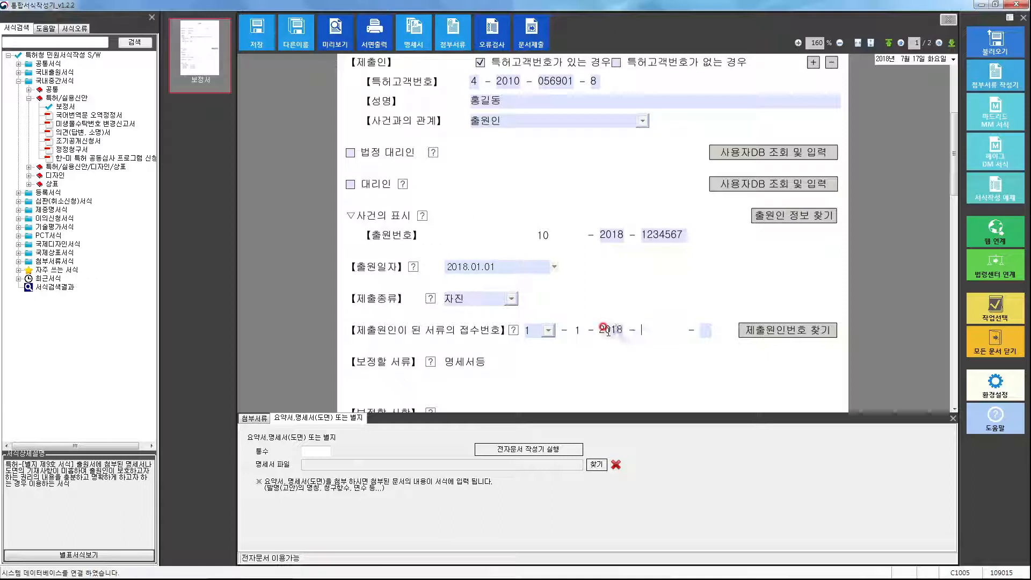
type("1234567 - 89")
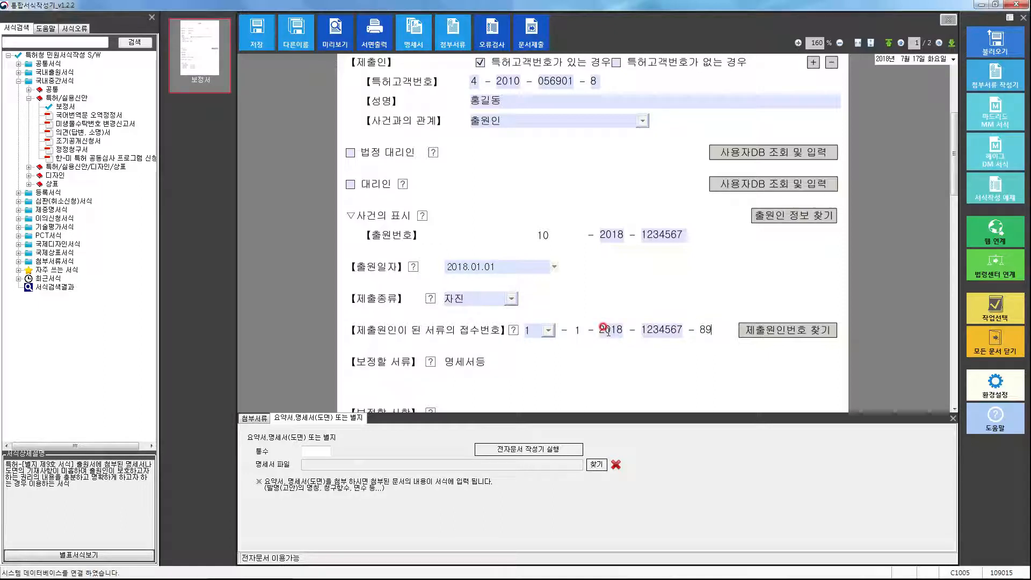
left_click(475, 299)
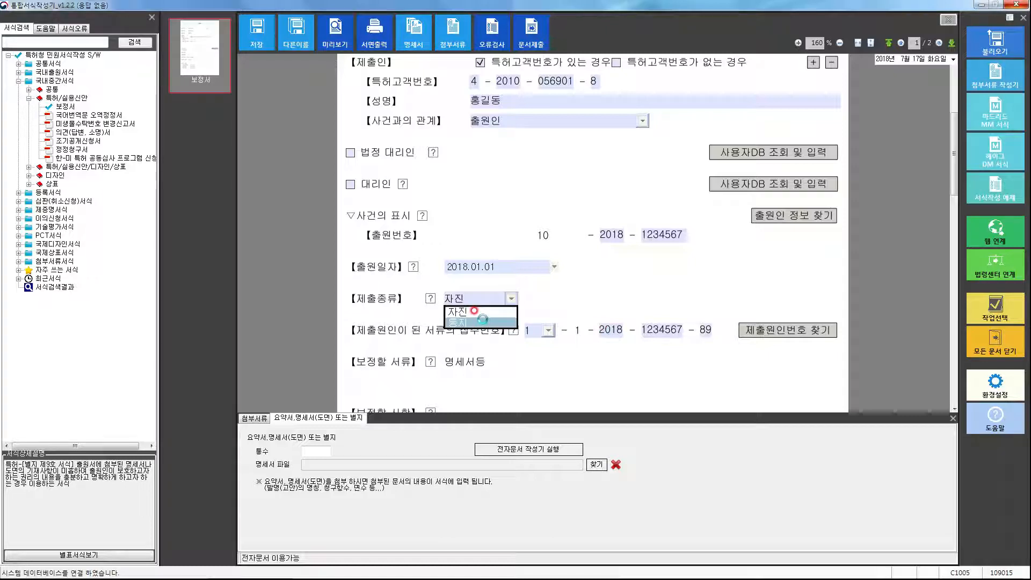
left_click(478, 315)
left_click(605, 329)
type("2018123456789")
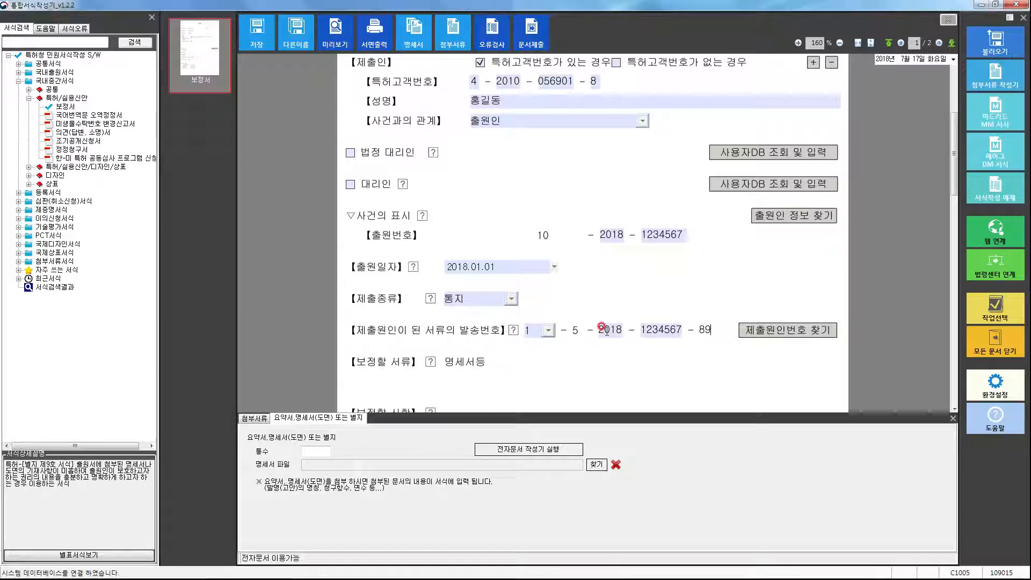
left_click(773, 336)
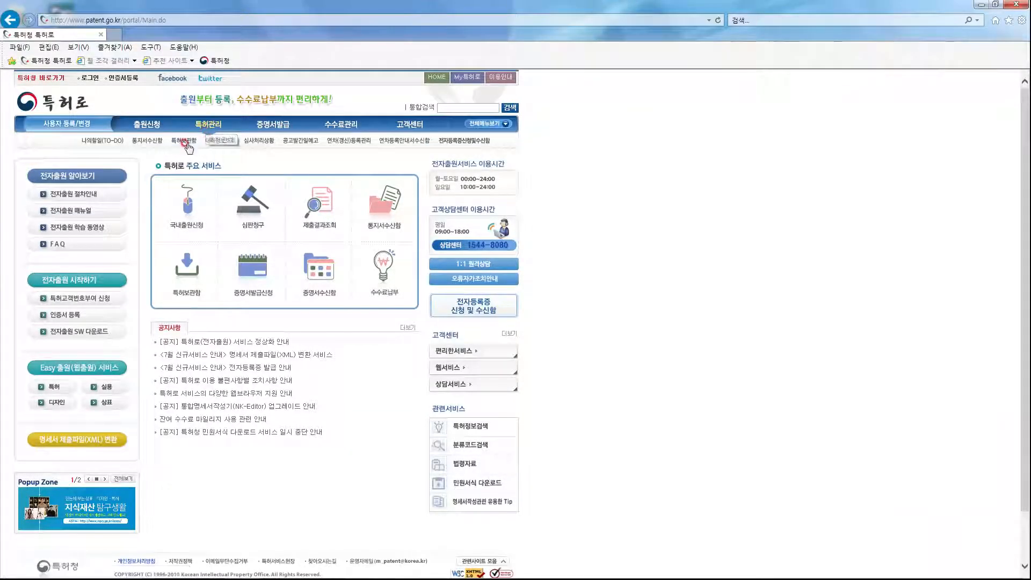
On 특허로, go to 특허관리 > 특허보관함 and choose 사건번호별 검색.
left_click(187, 144)
left_click(206, 194)
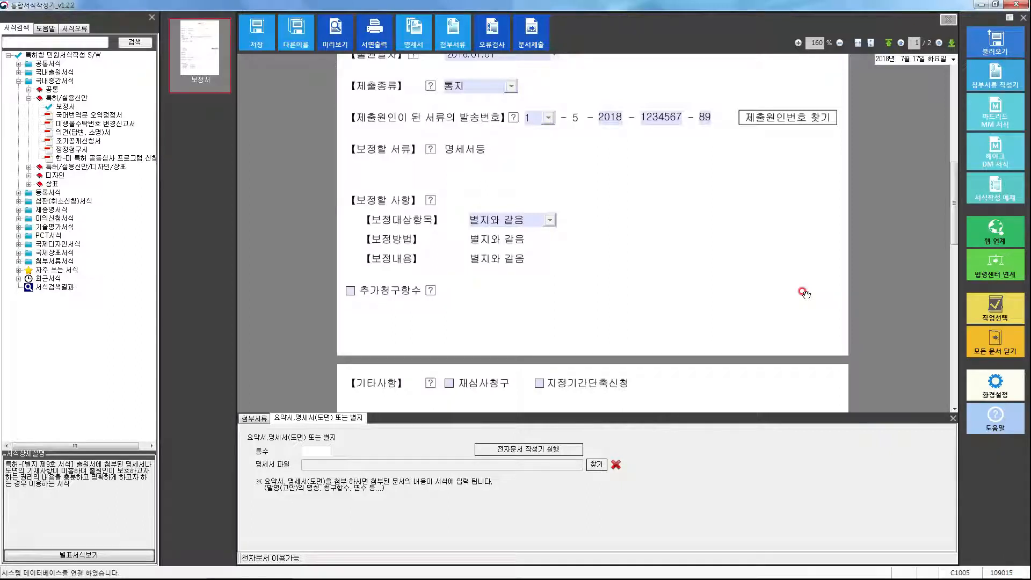
Set 추가청구항수 to 1, tick and untick 심사청구 under 수수료, then browse for the 명세서 file.
left_click(349, 292)
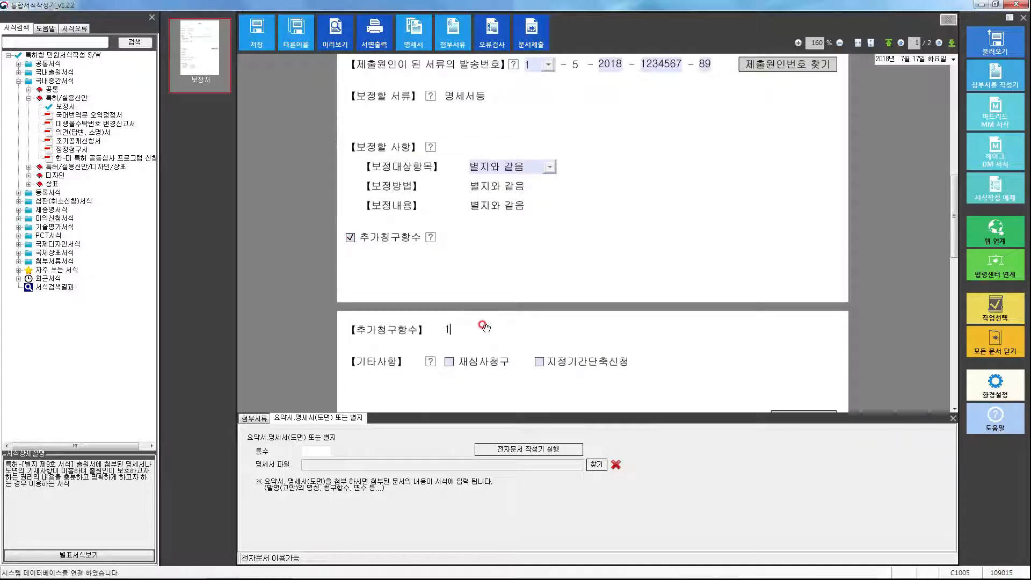
scroll(483, 326, "down", 3)
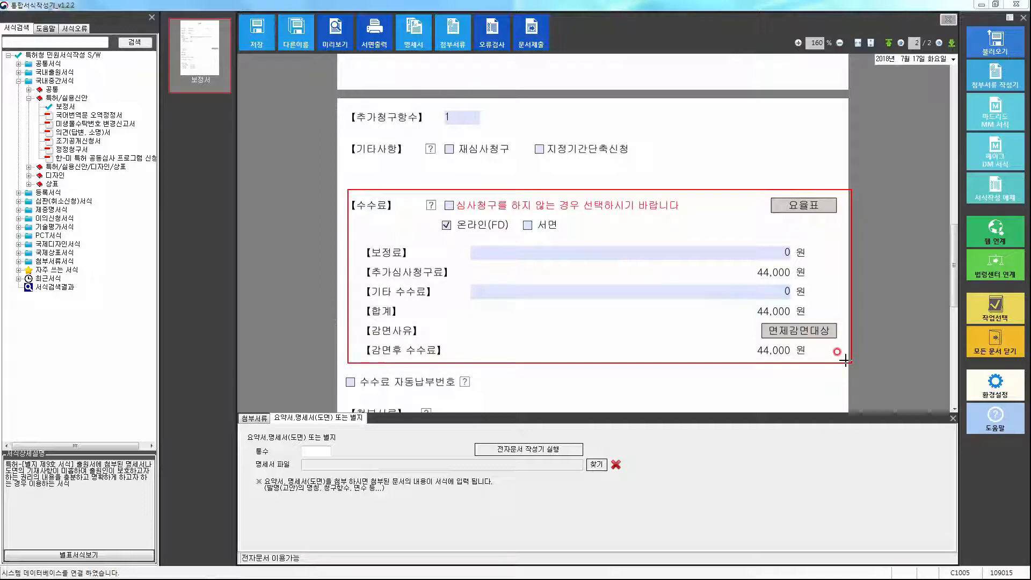
left_click(449, 206)
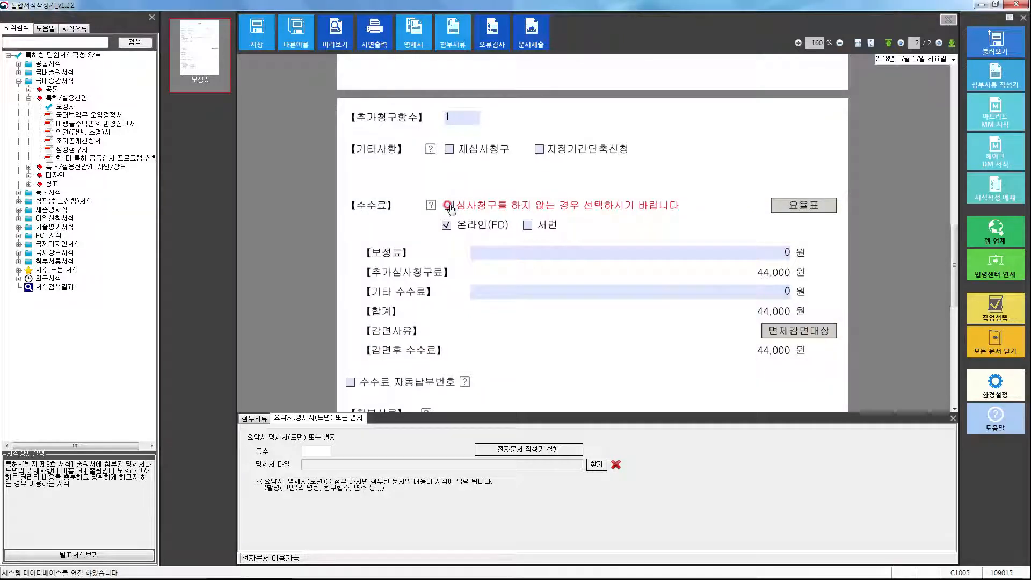
left_click(449, 205)
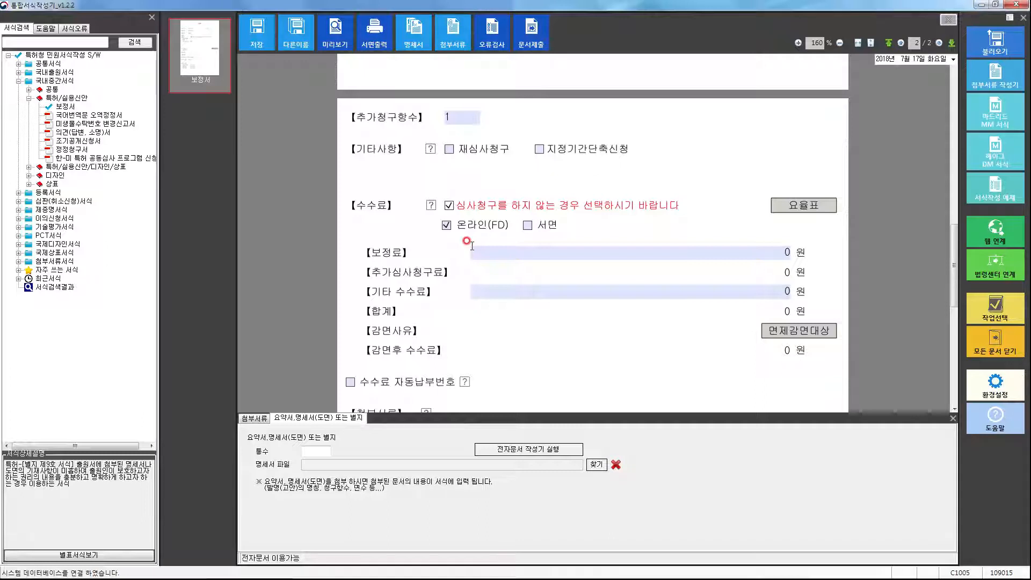
left_click(595, 464)
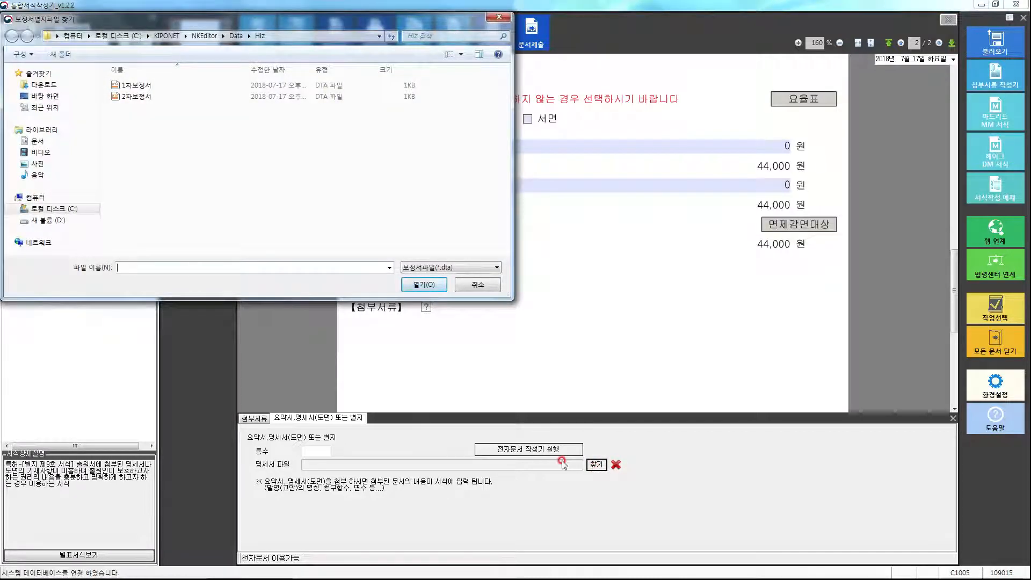
Attempt to attach 2차보정서, dismiss the rejection warning, and save the form as 보정서.
double_click(151, 97)
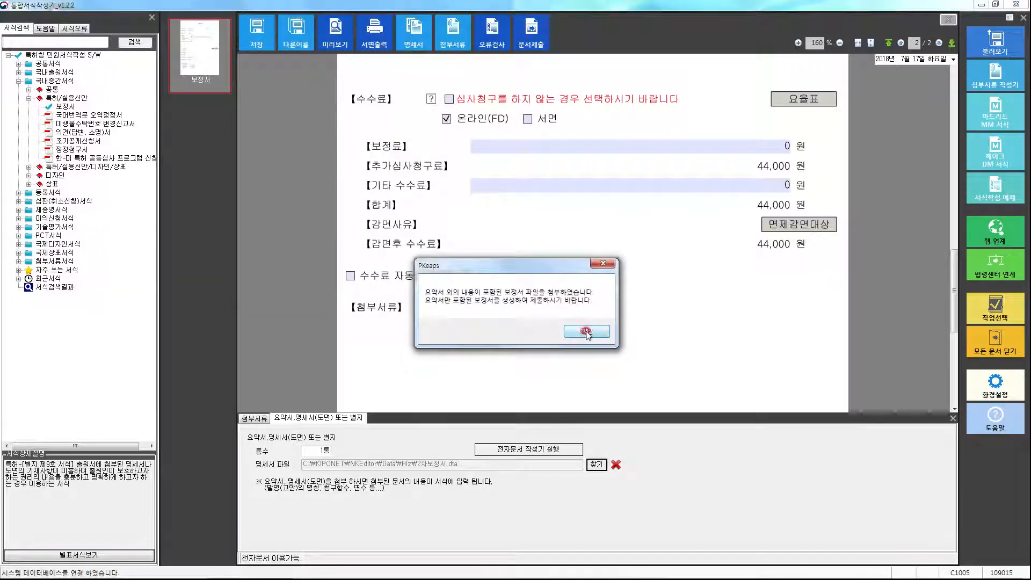
left_click(588, 331)
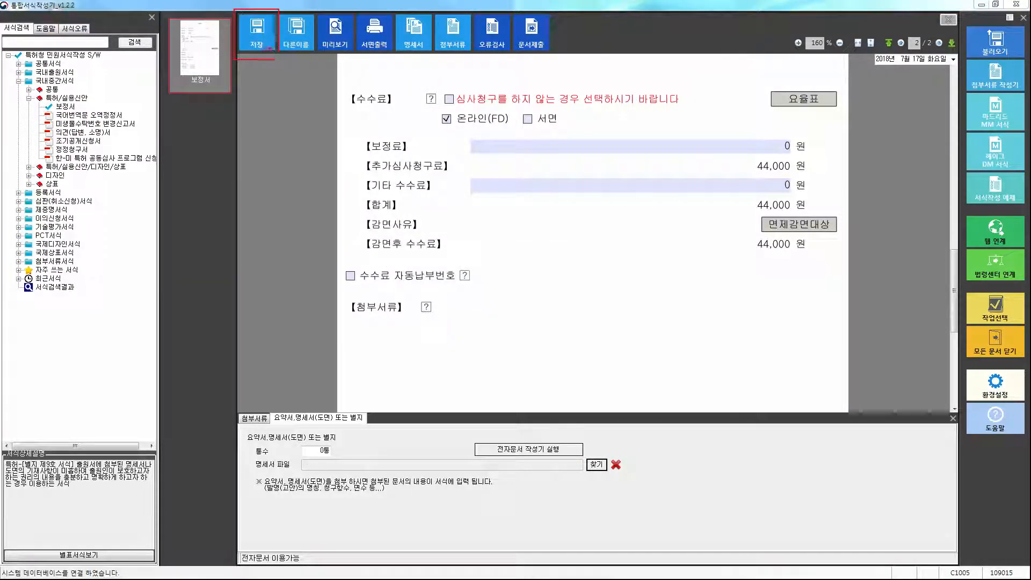
left_click(256, 43)
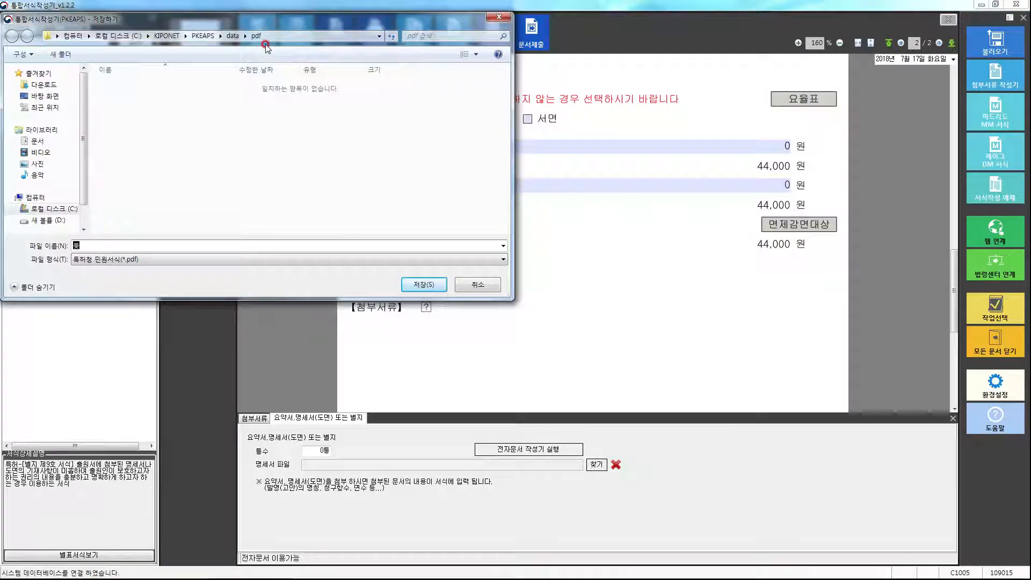
type("보정서")
key("Return")
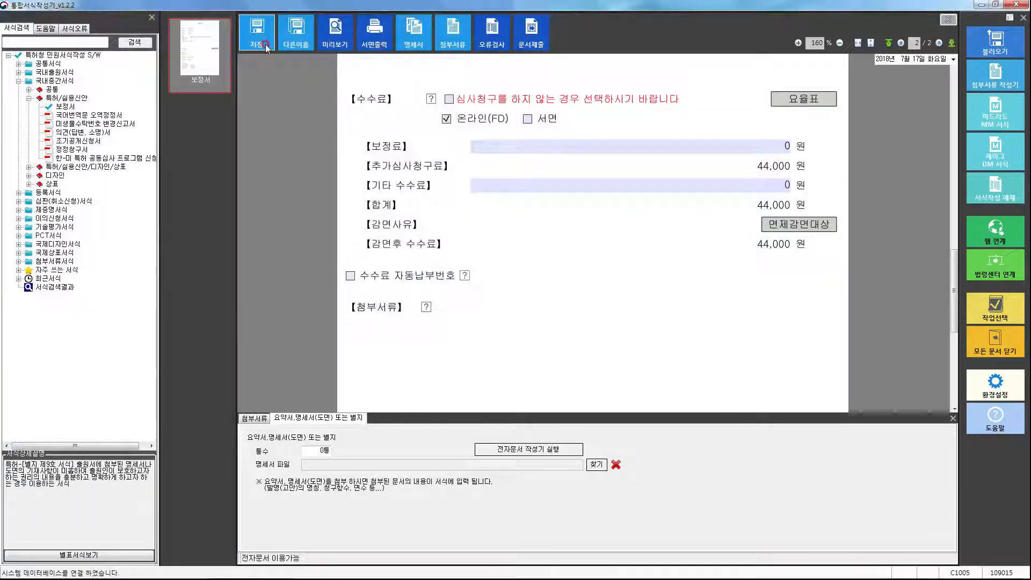